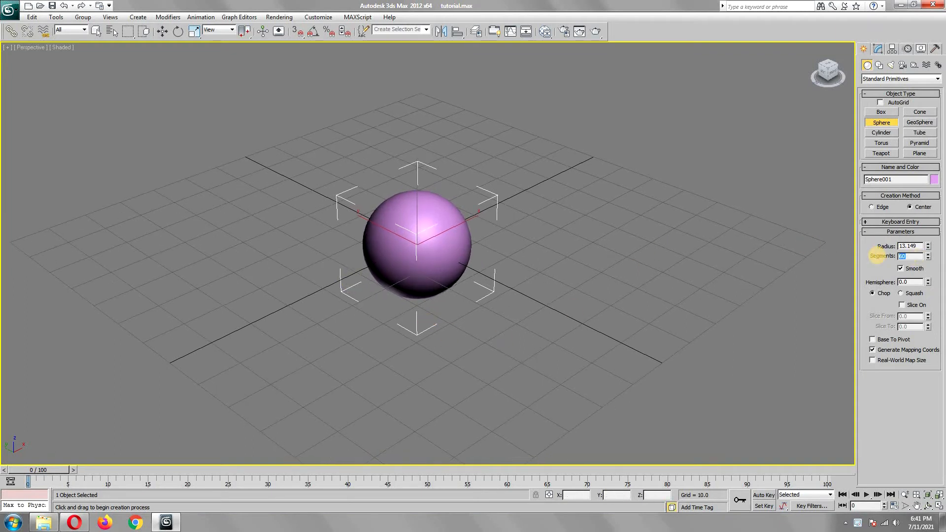
Step: Place a standard Free Direct light on the ground grid beside the sphere
{"action": "left_click", "coordinate": [928, 506]}
{"action": "left_click_drag", "start_coordinate": [513, 276], "coordinate": [485, 230]}
{"action": "middle_click_drag", "start_coordinate": [485, 229], "coordinate": [476, 251]}
{"action": "left_click", "coordinate": [891, 65]}
{"action": "left_click", "coordinate": [899, 78]}
{"action": "left_click", "coordinate": [899, 93]}
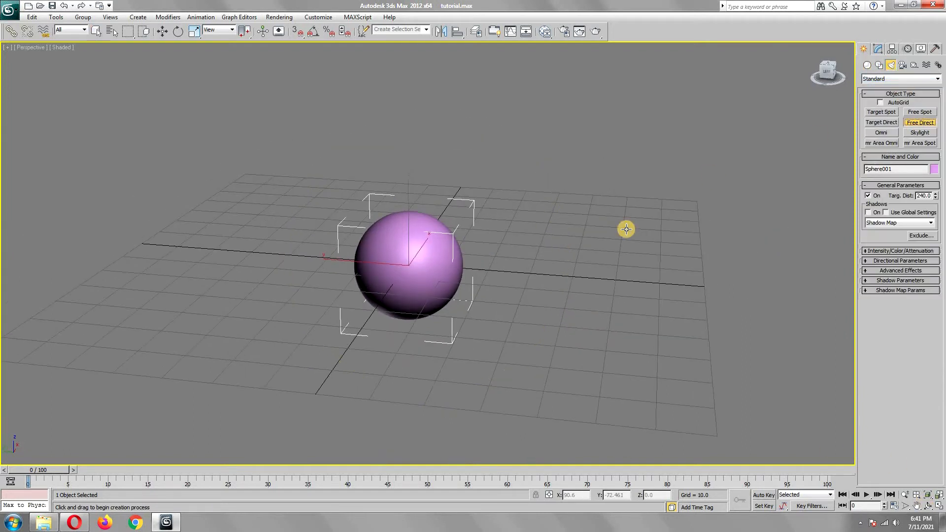
{"action": "left_click", "coordinate": [916, 123]}
{"action": "left_click", "coordinate": [531, 291]}
Step: Rotate the free directional light toward the sphere with angle snap on, and raise it above the ground grid
{"action": "left_click", "coordinate": [178, 31]}
{"action": "left_click", "coordinate": [313, 32]}
{"action": "left_click_drag", "start_coordinate": [564, 241], "coordinate": [592, 263]}
{"action": "left_click", "coordinate": [163, 31]}
{"action": "left_click", "coordinate": [927, 505]}
{"action": "left_click_drag", "start_coordinate": [501, 271], "coordinate": [604, 125]}
{"action": "right_click", "coordinate": [508, 214]}
{"action": "left_click", "coordinate": [930, 504]}
{"action": "left_click_drag", "start_coordinate": [557, 234], "coordinate": [498, 251]}
{"action": "middle_click_drag", "start_coordinate": [497, 250], "coordinate": [443, 283]}
{"action": "right_click", "coordinate": [444, 283]}
Step: Set the light's multiplier to 1.05, hotspot to 14 and falloff to 17, and move the light farther from the sphere
{"action": "left_click", "coordinate": [878, 49]}
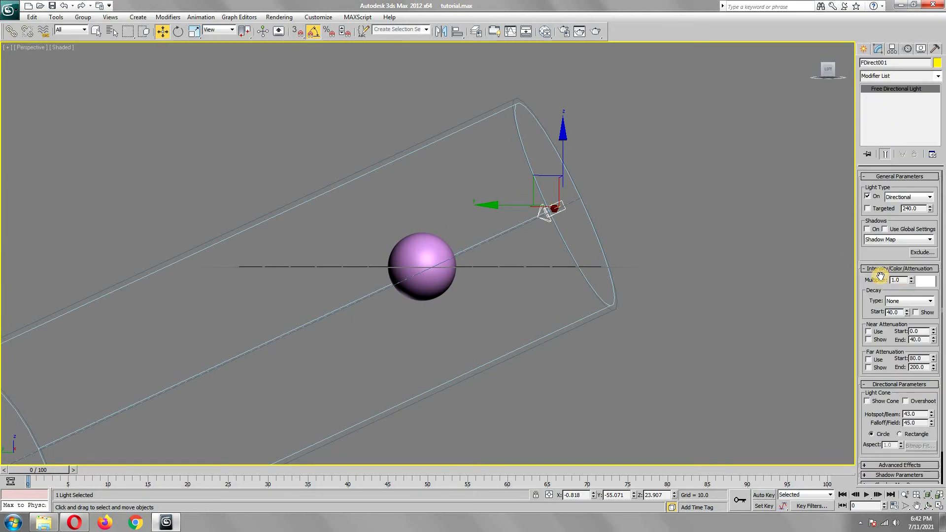
{"action": "left_click", "coordinate": [911, 278]}
{"action": "left_click_drag", "start_coordinate": [873, 291], "coordinate": [873, 270]}
{"action": "left_click_drag", "start_coordinate": [932, 392], "coordinate": [933, 399]}
{"action": "left_click", "coordinate": [933, 404]}
{"action": "left_click_drag", "start_coordinate": [539, 176], "coordinate": [651, 123]}
Step: Render the perspective view of the lit sphere, then close the render window
{"action": "left_click", "coordinate": [928, 506]}
{"action": "left_click_drag", "start_coordinate": [493, 187], "coordinate": [452, 205]}
{"action": "left_click", "coordinate": [594, 34]}
{"action": "left_click", "coordinate": [591, 83]}
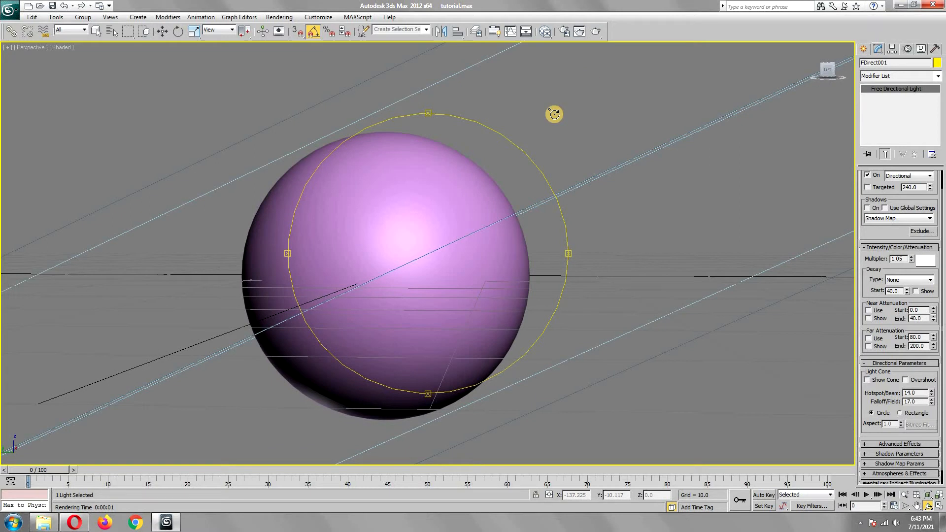
Step: Change the environment background color to a dark navy blue
{"action": "key", "text": "8"}
{"action": "left_click", "coordinate": [377, 68]}
{"action": "left_click", "coordinate": [449, 243]}
{"action": "left_click_drag", "start_coordinate": [442, 289], "coordinate": [494, 189]}
{"action": "left_click", "coordinate": [452, 241]}
{"action": "left_click", "coordinate": [569, 264]}
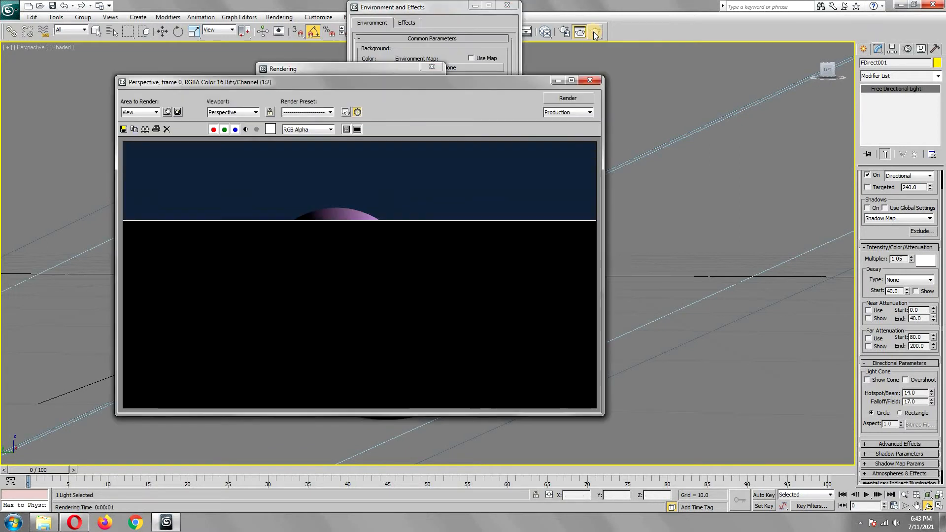
Step: Render the perspective view to check the new background, then close the render and environment windows
{"action": "left_click", "coordinate": [588, 34]}
{"action": "left_click", "coordinate": [590, 80]}
{"action": "key", "text": "8"}
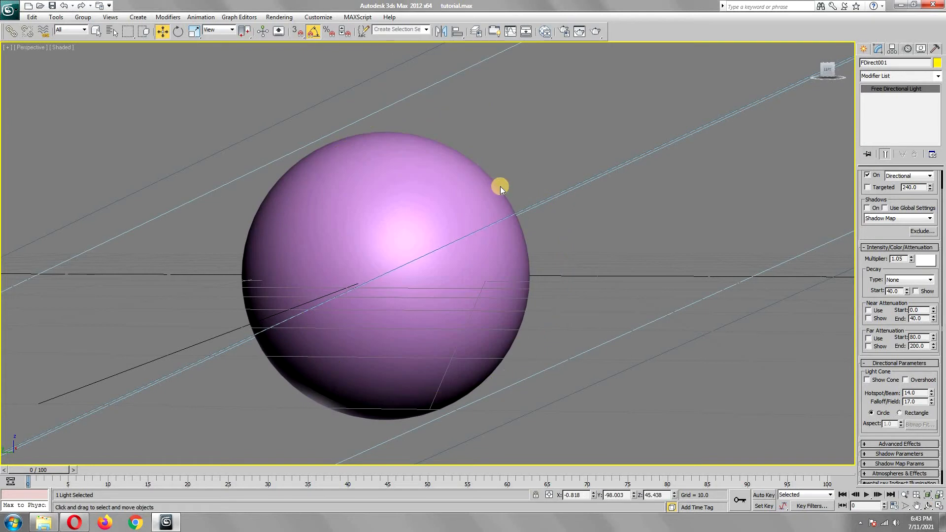
Step: Create a Standard material in the Slate Material Editor and assign it to the sphere
{"action": "key", "text": "m"}
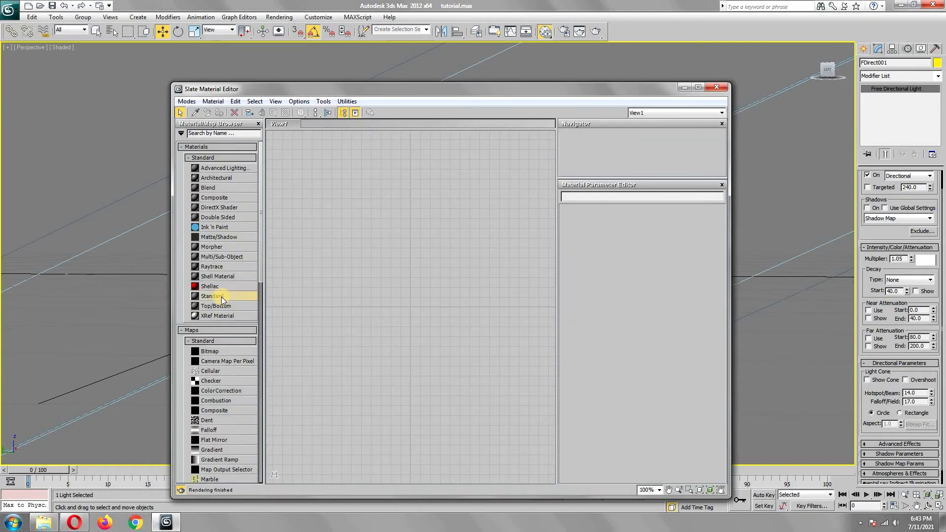
{"action": "left_click_drag", "start_coordinate": [404, 215], "coordinate": [403, 215]}
{"action": "left_click_drag", "start_coordinate": [394, 89], "coordinate": [584, 65]}
{"action": "left_click", "coordinate": [329, 201]}
{"action": "right_click", "coordinate": [597, 192]}
{"action": "left_click", "coordinate": [689, 205]}
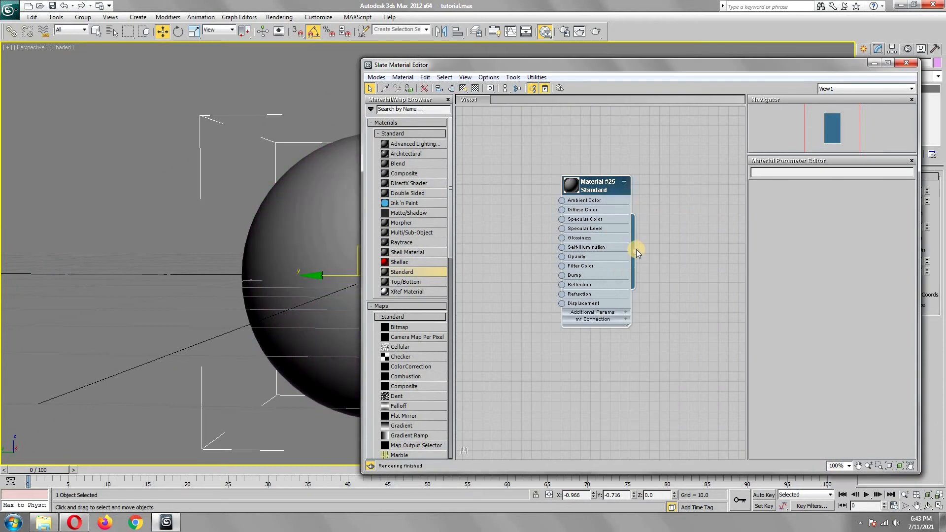
Step: Enable a black self-illumination color on the Standard material and set its specular level to 21
{"action": "double_click", "coordinate": [603, 190]}
{"action": "left_click", "coordinate": [847, 235]}
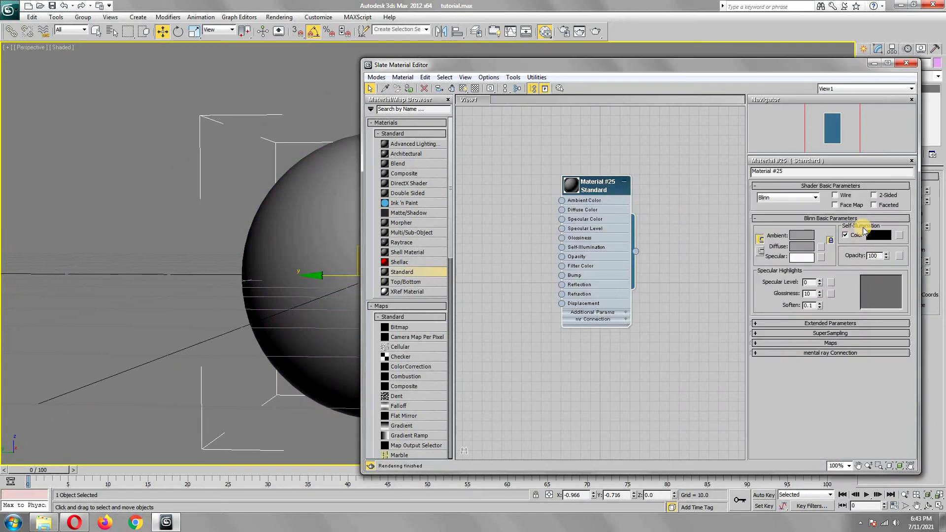
{"action": "left_click", "coordinate": [874, 236]}
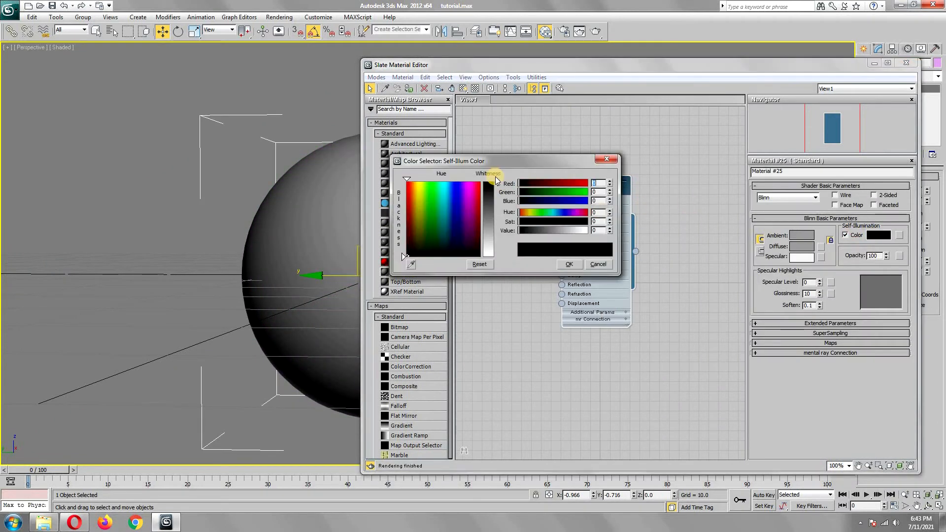
{"action": "left_click", "coordinate": [569, 264]}
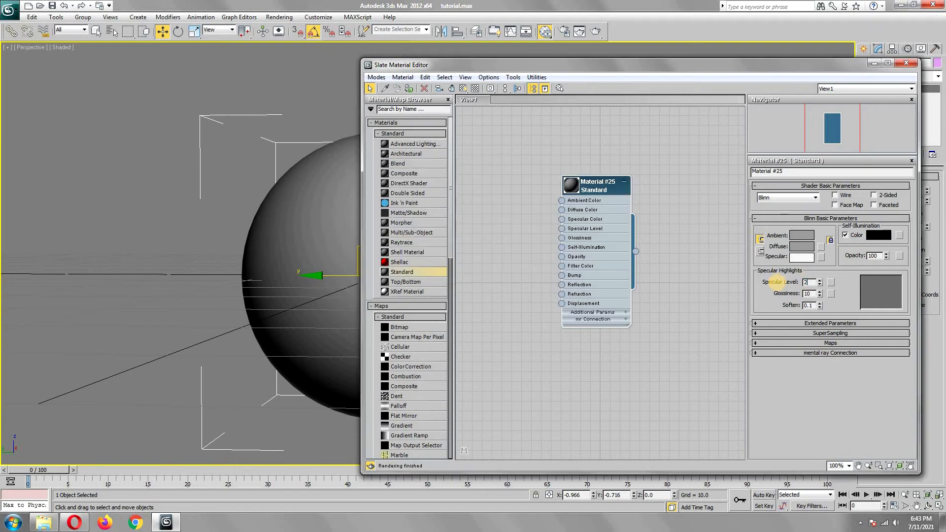
{"action": "left_click", "coordinate": [797, 294]}
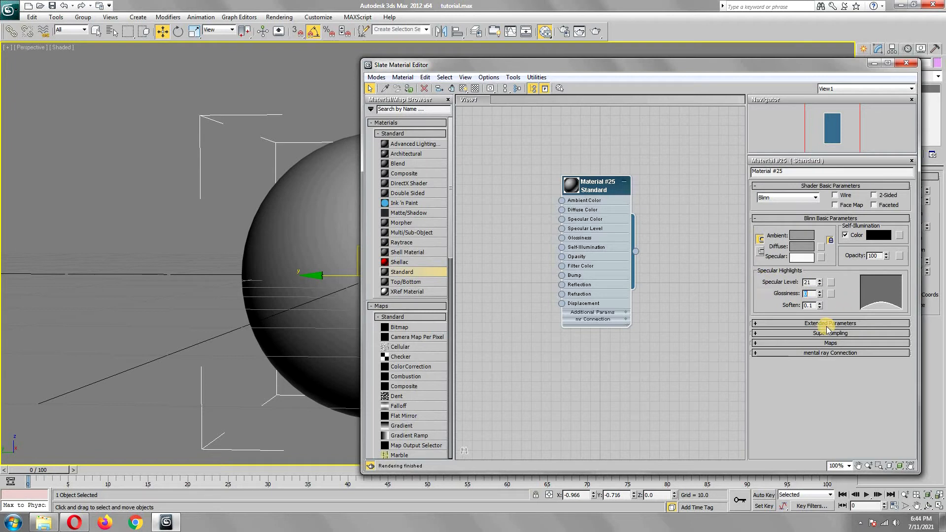
Step: Load the Earth_Diffuse_6K bitmap into the material's Diffuse Color map and render a preview of the sphere
{"action": "left_click", "coordinate": [837, 344]}
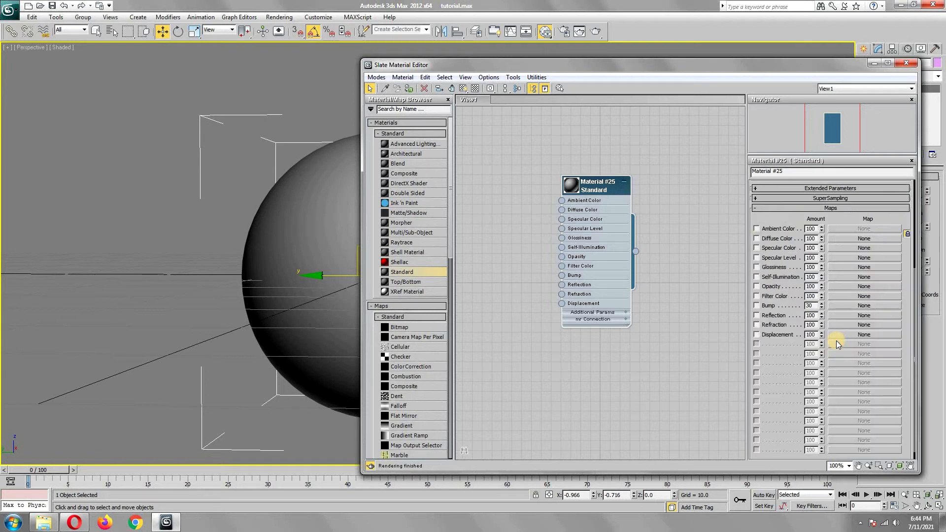
{"action": "left_click", "coordinate": [832, 239]}
{"action": "double_click", "coordinate": [404, 148]}
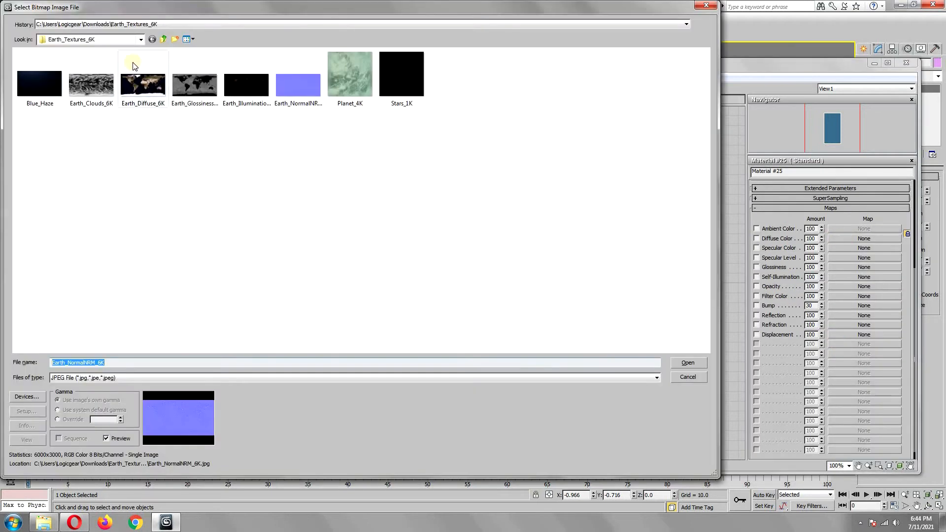
{"action": "double_click", "coordinate": [143, 87]}
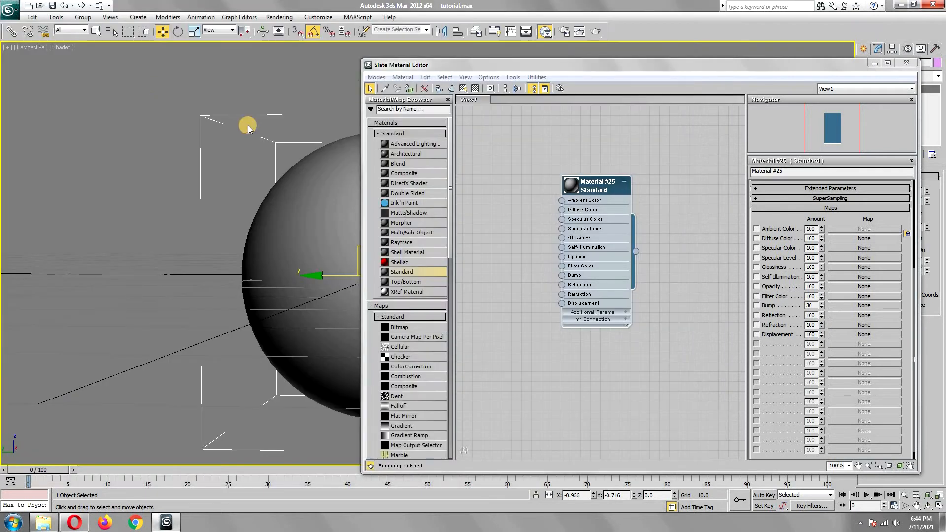
{"action": "left_click", "coordinate": [596, 31]}
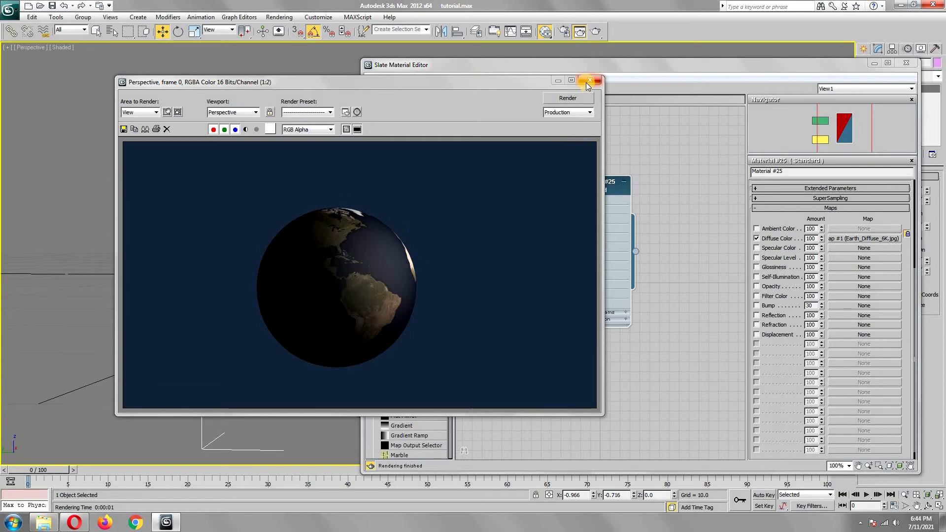
{"action": "left_click", "coordinate": [590, 81]}
Step: Load the Earth_Glossiness_6K bitmap into the material's Glossiness map
{"action": "left_click", "coordinate": [840, 267]}
{"action": "double_click", "coordinate": [472, 146]}
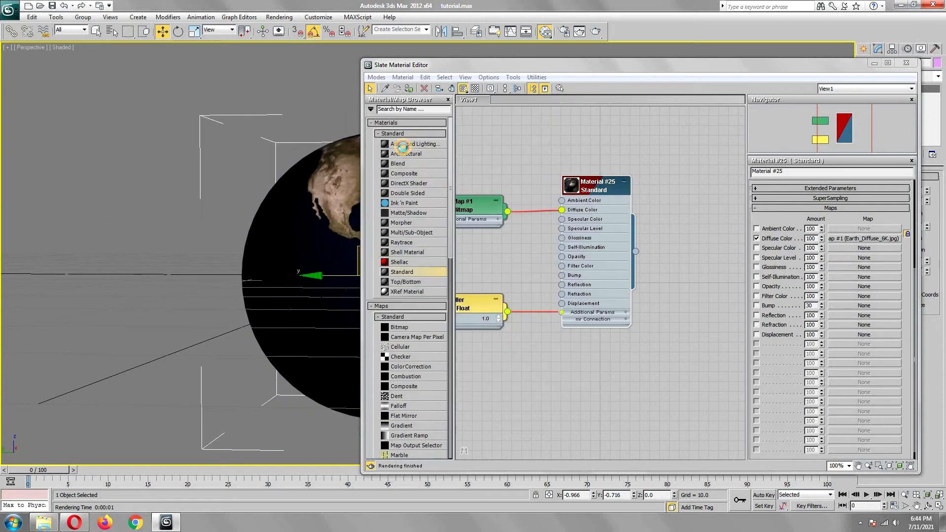
{"action": "double_click", "coordinate": [188, 94]}
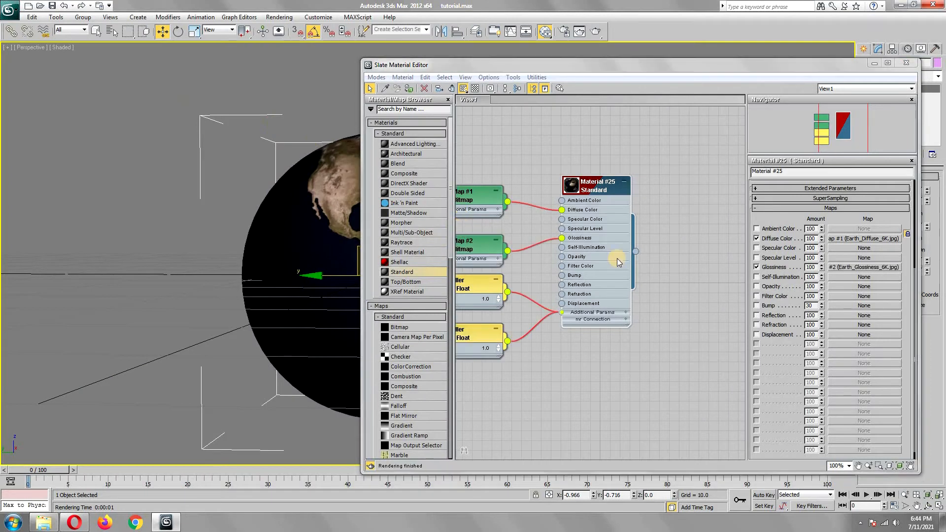
Step: Add a Normal Bump map to the Bump slot using the Earth_NormalNRM_6K bitmap, with the normal amount set to 1.1
{"action": "left_click", "coordinate": [839, 305]}
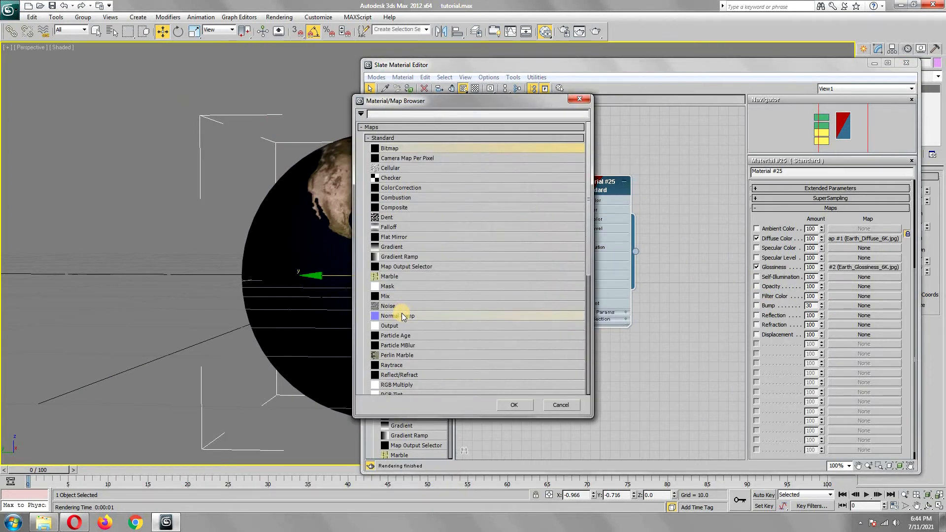
{"action": "double_click", "coordinate": [416, 315]}
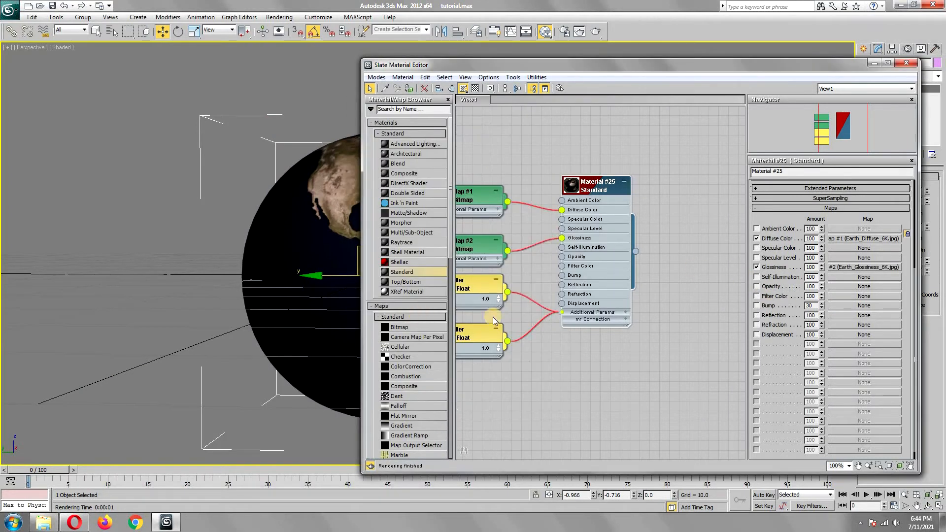
{"action": "left_click", "coordinate": [842, 306]}
{"action": "left_click", "coordinate": [827, 202]}
{"action": "double_click", "coordinate": [392, 154]}
{"action": "double_click", "coordinate": [297, 101]}
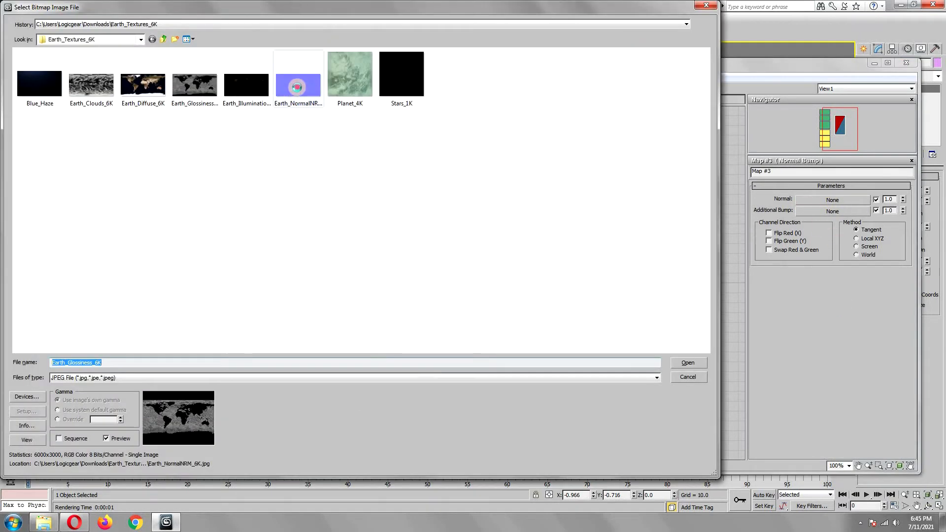
{"action": "double_click", "coordinate": [891, 199]}
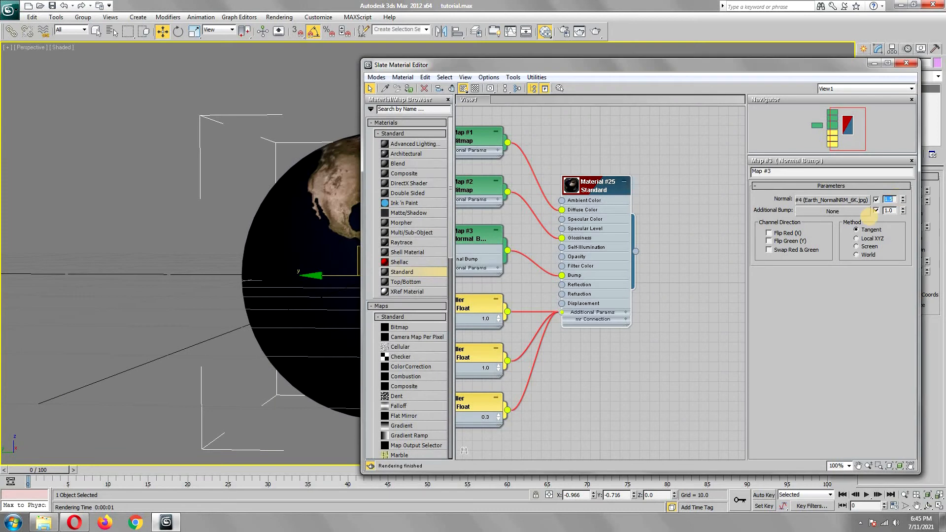
Step: Add a Composite map to the material's Reflection slot and move its node clear of the other nodes, below the normal bitmap
{"action": "left_click", "coordinate": [607, 186]}
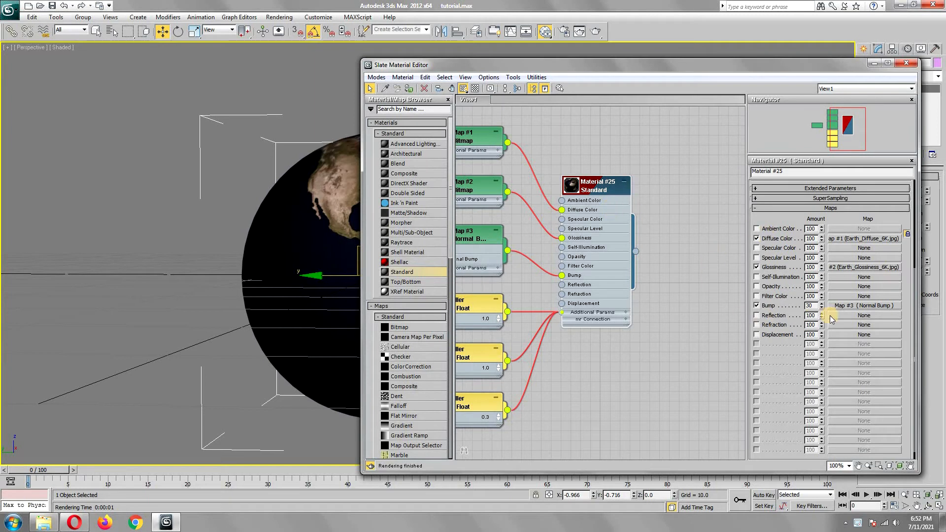
{"action": "left_click", "coordinate": [849, 316]}
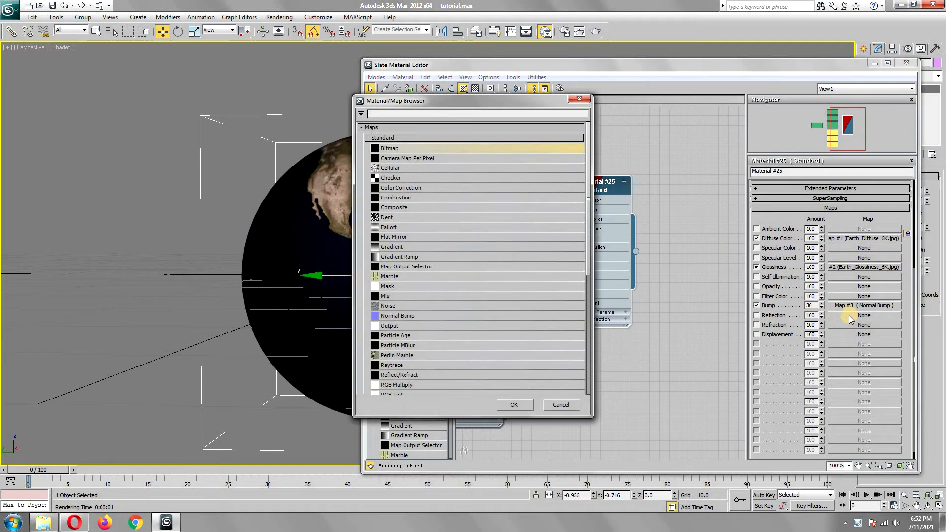
{"action": "double_click", "coordinate": [400, 209]}
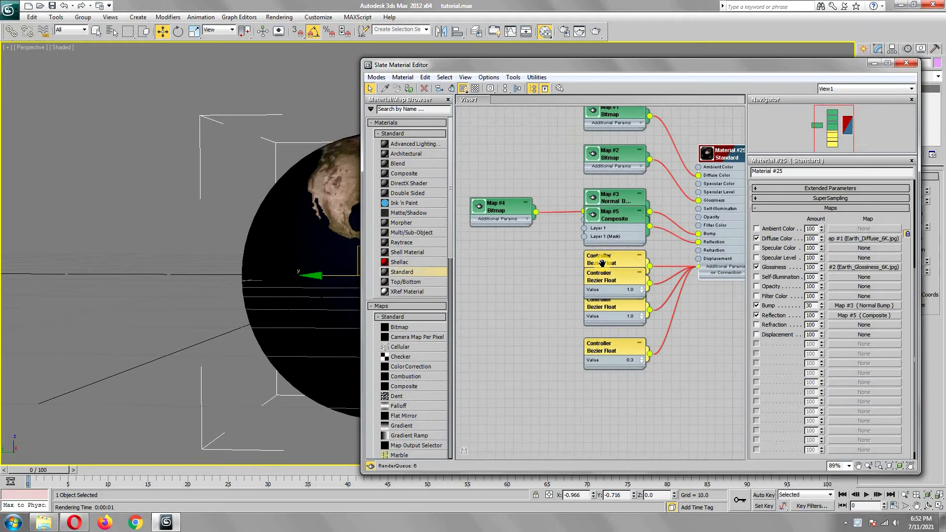
{"action": "left_click_drag", "start_coordinate": [531, 245], "coordinate": [498, 266]}
{"action": "scroll", "coordinate": [498, 266], "scroll_direction": "down", "scroll_amount": 2}
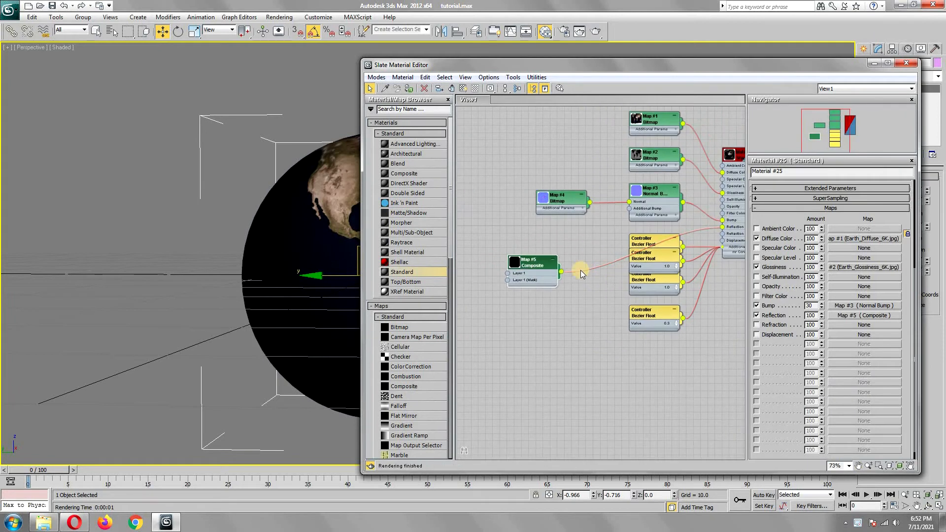
{"action": "middle_click_drag", "start_coordinate": [611, 265], "coordinate": [660, 273]}
{"action": "scroll", "coordinate": [622, 276], "scroll_direction": "up", "scroll_amount": 2}
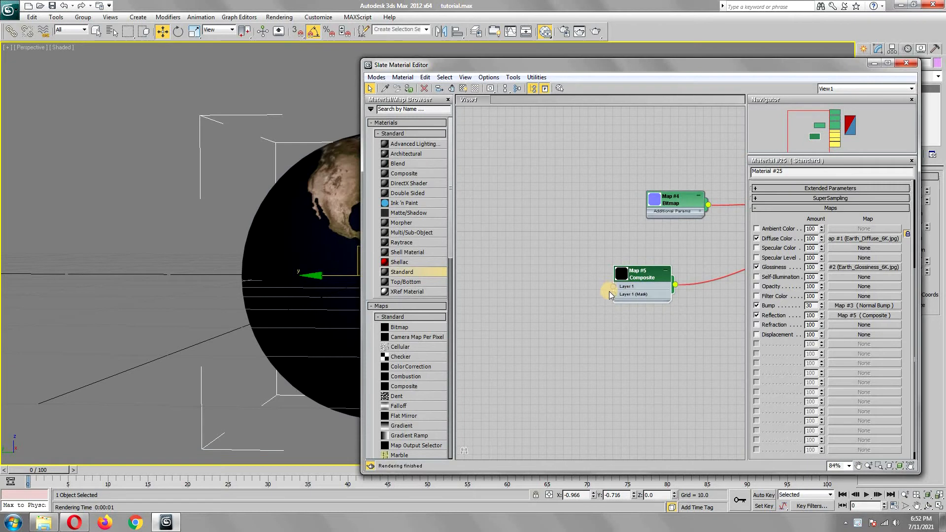
Step: Add a Falloff map connected to Layer 1 of the Composite map and open its parameters
{"action": "left_click_drag", "start_coordinate": [399, 406], "coordinate": [627, 292]}
{"action": "scroll", "coordinate": [552, 263], "scroll_direction": "up", "scroll_amount": 2}
{"action": "double_click", "coordinate": [515, 249]}
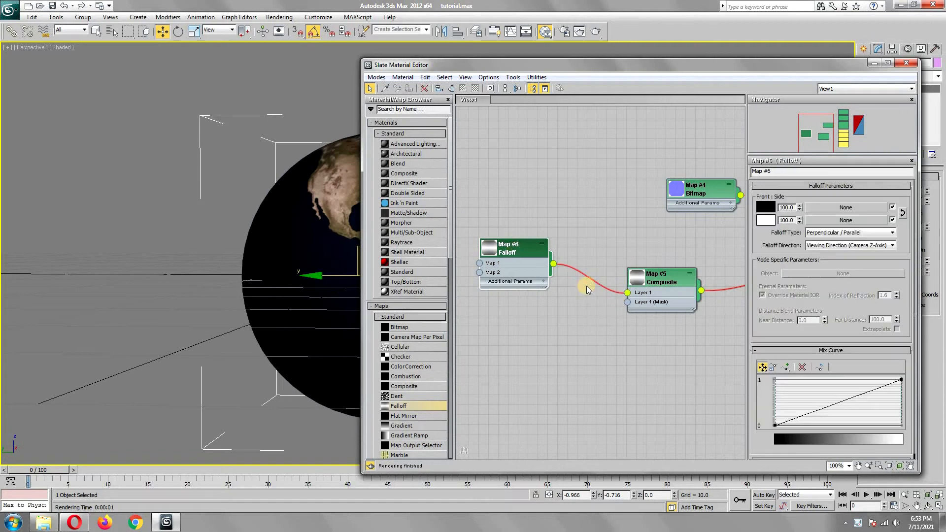
Step: Keep the Falloff map's front color black and set its side color to light blue, RGB 108, 179, 229
{"action": "left_click", "coordinate": [766, 207]}
{"action": "left_click", "coordinate": [570, 265]}
{"action": "left_click", "coordinate": [766, 220]}
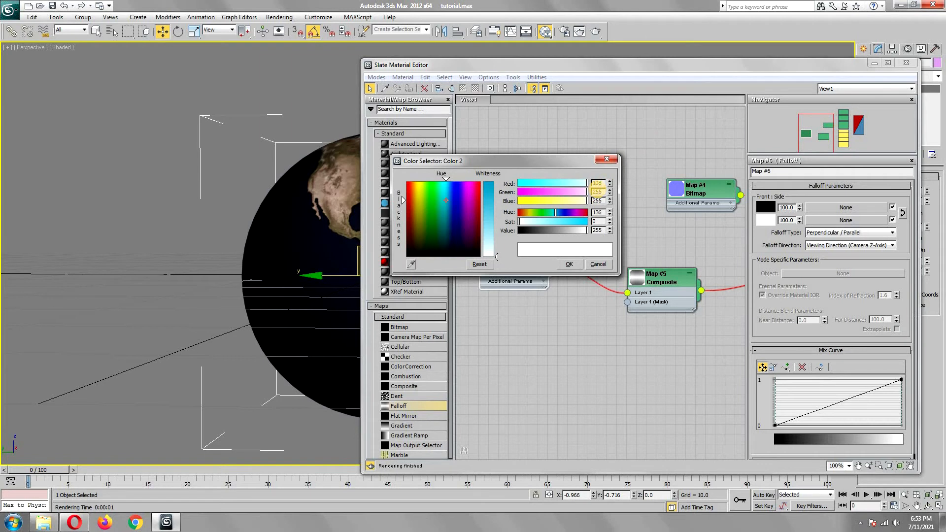
{"action": "key", "text": "Tab"}
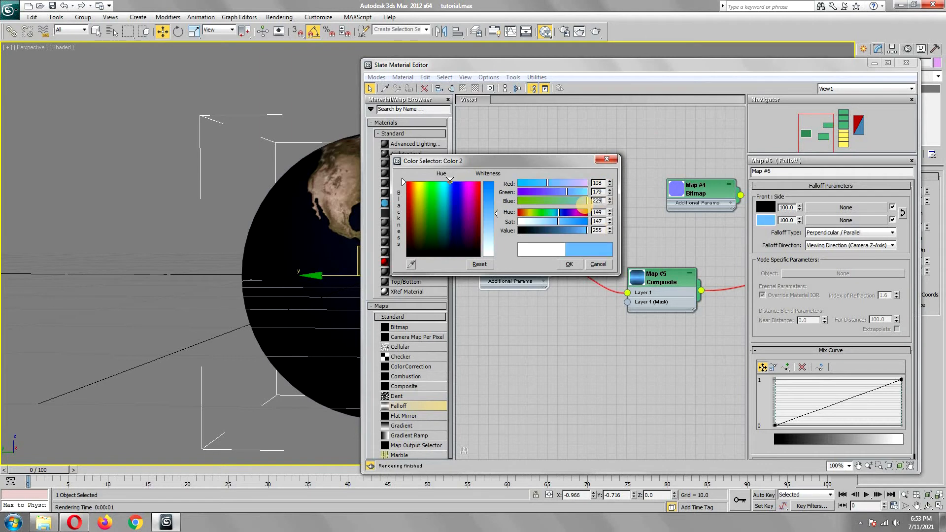
{"action": "left_click", "coordinate": [569, 264]}
Step: Add a point to the Falloff map's mix curve and lower it to the baseline just past the middle
{"action": "left_click_drag", "start_coordinate": [769, 294], "coordinate": [772, 242]}
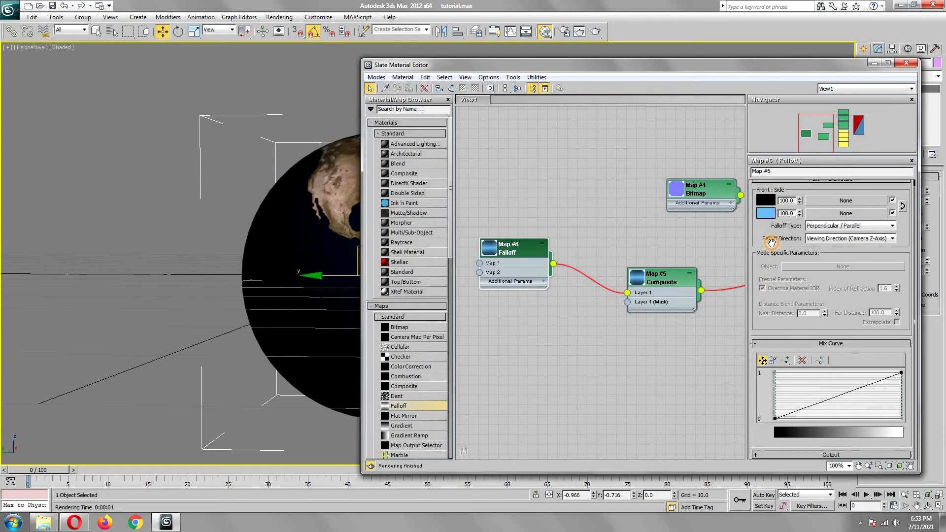
{"action": "left_click", "coordinate": [761, 362]}
{"action": "left_click_drag", "start_coordinate": [831, 397], "coordinate": [856, 418]}
{"action": "scroll", "coordinate": [604, 345], "scroll_direction": "down", "scroll_amount": 3}
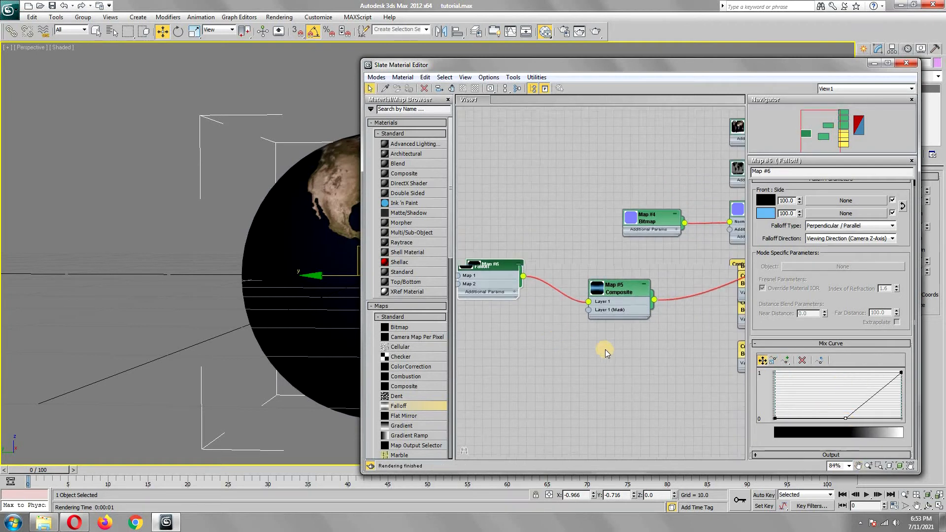
Step: Render the sphere to check the blue edge glow, then orbit the view and render it from another angle
{"action": "key", "text": "shift+q"}
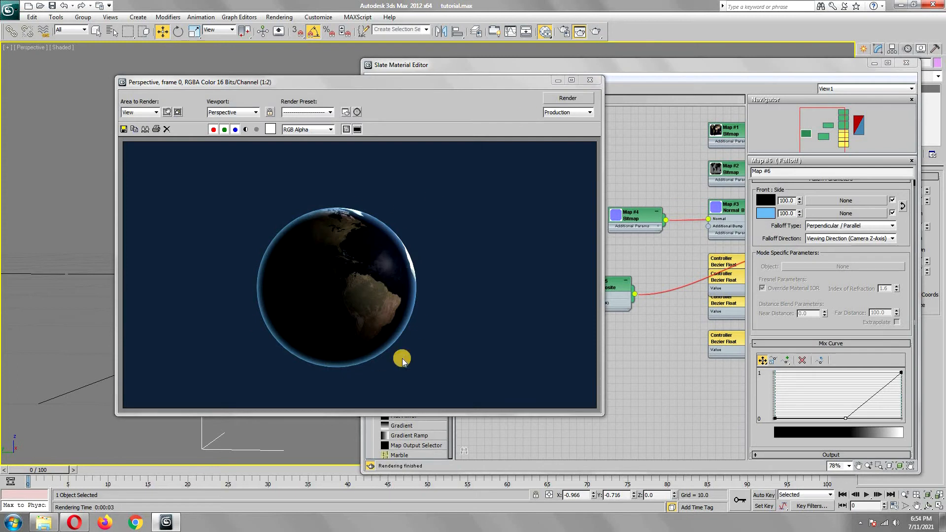
{"action": "left_click", "coordinate": [593, 81]}
{"action": "left_click", "coordinate": [874, 63]}
{"action": "key", "text": "ctrl+r"}
{"action": "left_click_drag", "start_coordinate": [437, 205], "coordinate": [406, 209]}
{"action": "left_click", "coordinate": [597, 33]}
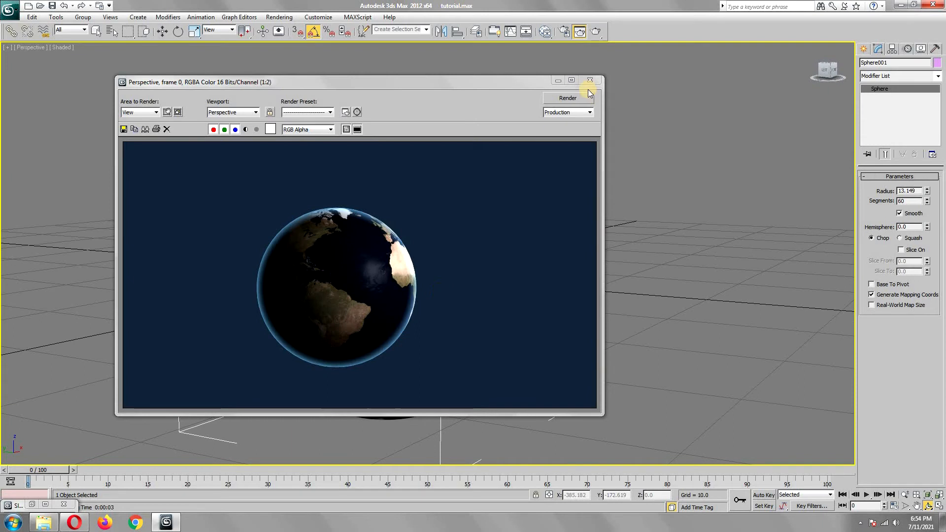
Step: Add a second Falloff map as the Layer 1 mask of the glow's Composite map and set its type to Shadow / Light
{"action": "left_click", "coordinate": [545, 31]}
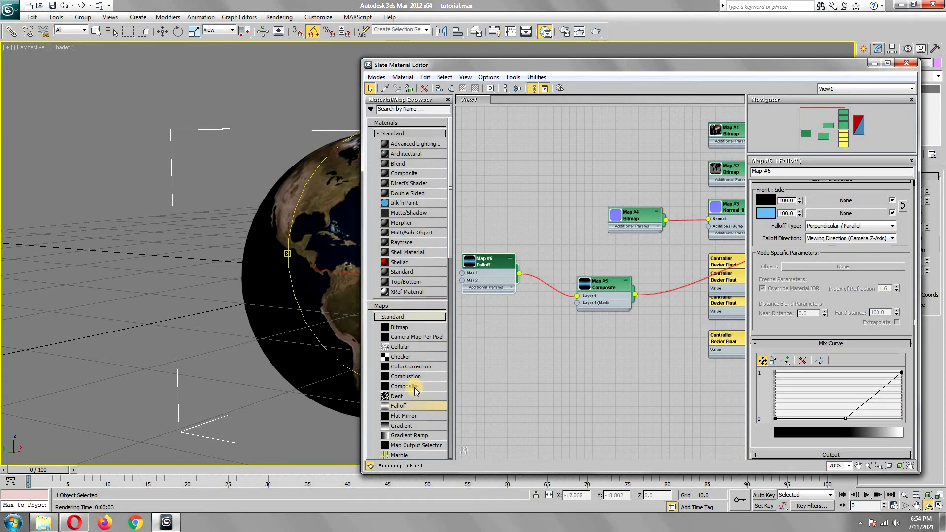
{"action": "left_click_drag", "start_coordinate": [398, 406], "coordinate": [489, 329]}
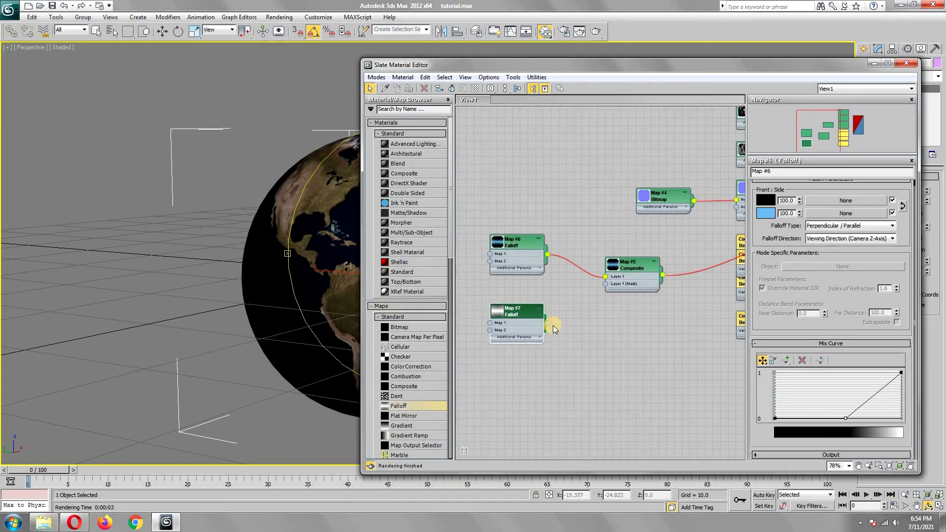
{"action": "left_click_drag", "start_coordinate": [604, 285], "coordinate": [605, 285]}
{"action": "left_click", "coordinate": [521, 312]}
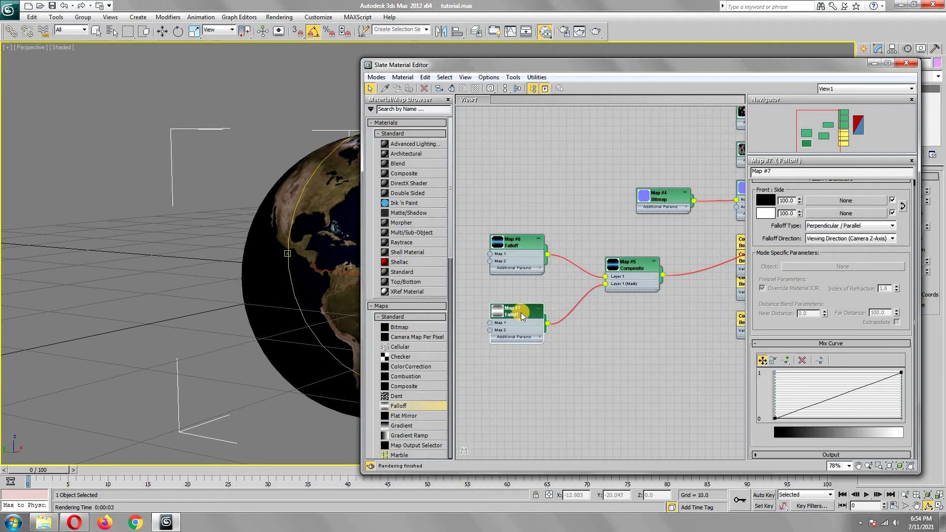
{"action": "left_click", "coordinate": [838, 226]}
{"action": "left_click", "coordinate": [828, 252]}
Step: Add two points near the start of the mask Falloff's mix curve, one at the baseline and one at the maximum, and render the glow
{"action": "left_click", "coordinate": [786, 360]}
{"action": "left_click", "coordinate": [794, 411]}
{"action": "left_click", "coordinate": [821, 402]}
{"action": "left_click", "coordinate": [762, 360]}
{"action": "left_click_drag", "start_coordinate": [794, 411], "coordinate": [790, 429]}
{"action": "left_click_drag", "start_coordinate": [821, 401], "coordinate": [803, 371]}
{"action": "key", "text": "shift+q"}
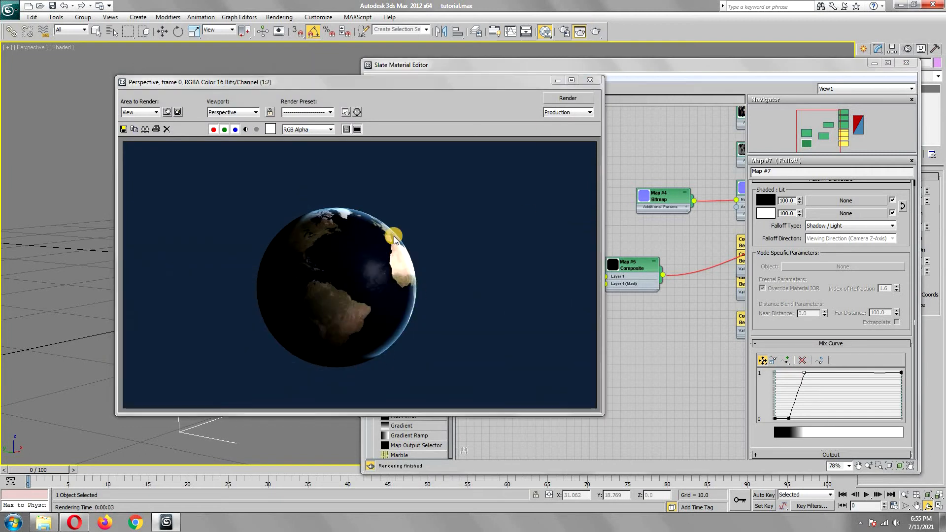
{"action": "left_click", "coordinate": [590, 80]}
Step: Assign a Composite map to the Earth material's Self-Illumination and open the Composite map's parameters
{"action": "middle_click_drag", "start_coordinate": [537, 298], "coordinate": [340, 342]}
{"action": "double_click", "coordinate": [670, 201]}
{"action": "left_click", "coordinate": [853, 277]}
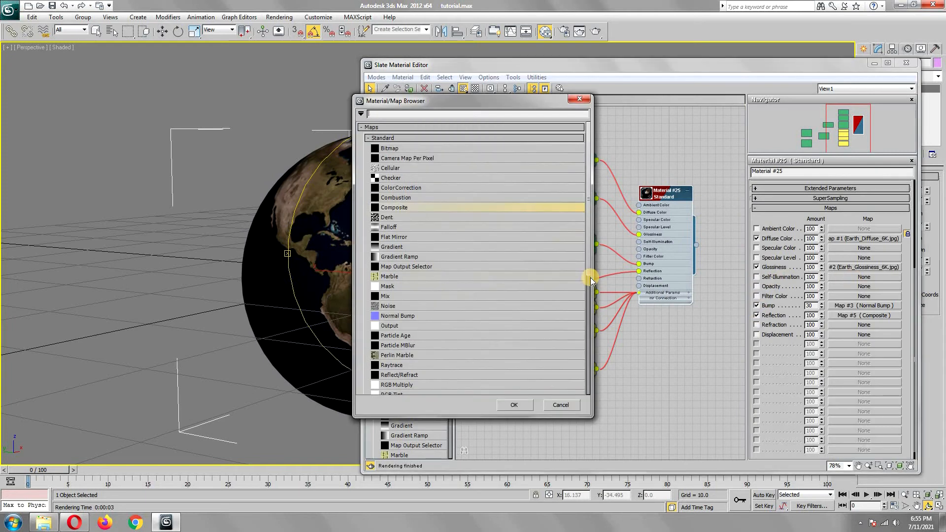
{"action": "double_click", "coordinate": [394, 207]}
{"action": "middle_click_drag", "start_coordinate": [615, 284], "coordinate": [646, 291]}
{"action": "left_click_drag", "start_coordinate": [574, 227], "coordinate": [465, 184]}
{"action": "scroll", "coordinate": [493, 213], "scroll_direction": "up", "scroll_amount": 1}
{"action": "middle_click_drag", "start_coordinate": [493, 213], "coordinate": [642, 288]}
{"action": "double_click", "coordinate": [643, 257]}
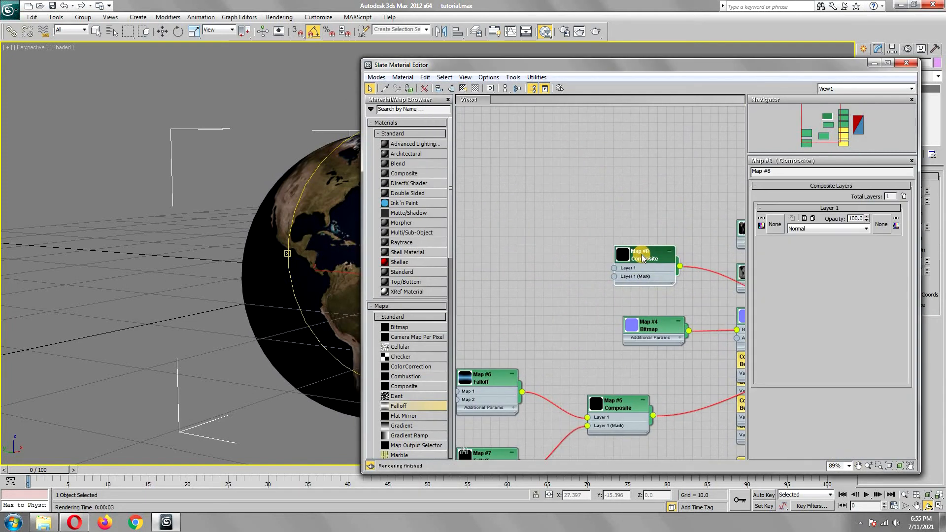
Step: Load the Earth_Illumination_6K image as a Bitmap map and connect it to Layer 1 of the self-illumination Composite map
{"action": "left_click_drag", "start_coordinate": [399, 327], "coordinate": [504, 217]}
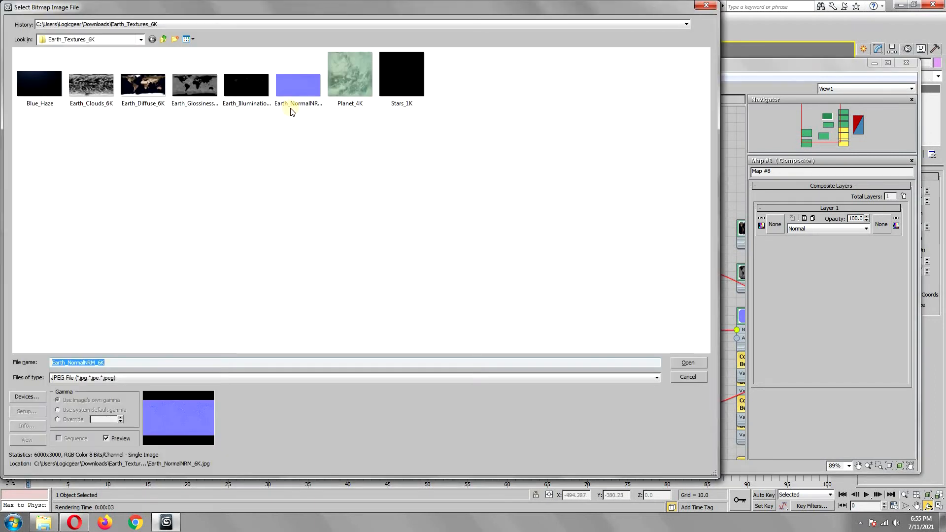
{"action": "double_click", "coordinate": [246, 86]}
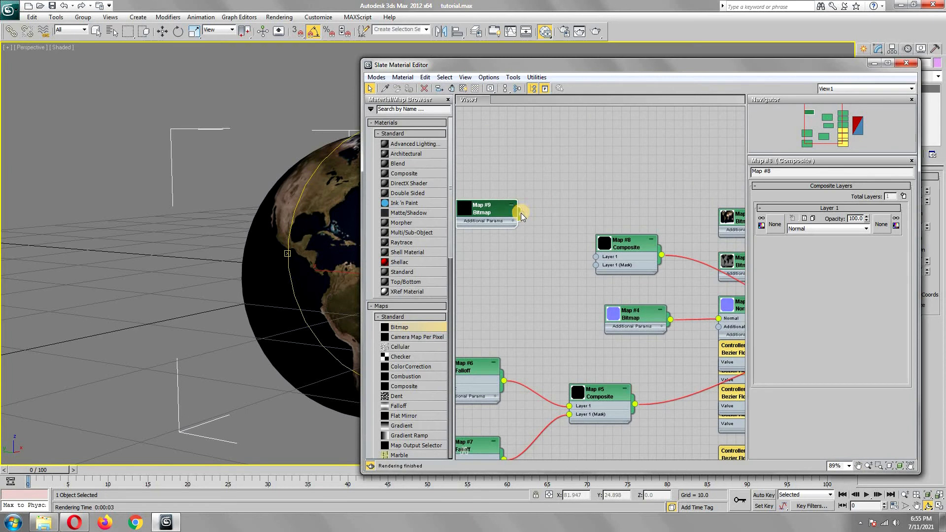
{"action": "left_click_drag", "start_coordinate": [593, 257], "coordinate": [592, 258]}
Step: Render the sphere to check the self-illumination texture and zoom into the rendered image
{"action": "left_click", "coordinate": [597, 32]}
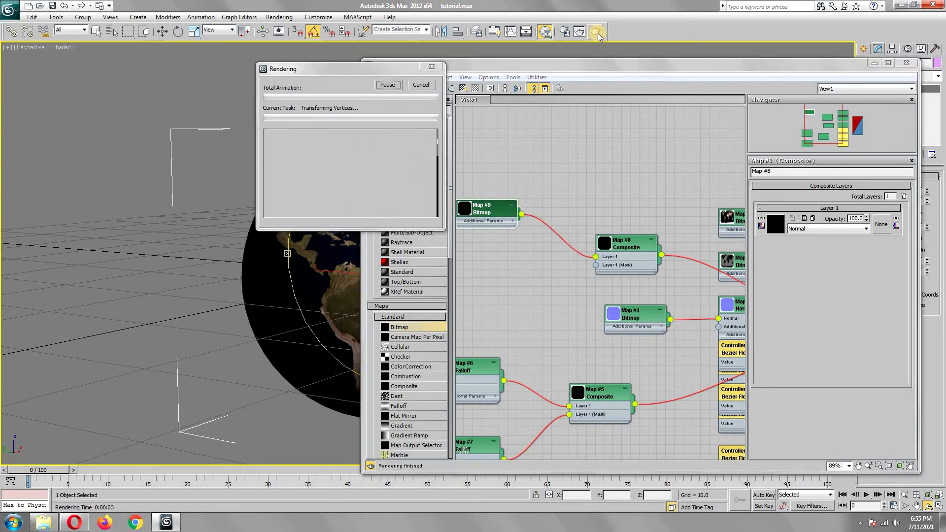
{"action": "scroll", "coordinate": [354, 306], "scroll_direction": "up", "scroll_amount": 1}
{"action": "scroll", "coordinate": [456, 171], "scroll_direction": "up", "scroll_amount": 1}
{"action": "middle_click_drag", "start_coordinate": [457, 170], "coordinate": [431, 104]}
{"action": "left_click", "coordinate": [590, 80]}
Step: Orbit to the side showing Africa and Asia, then render it and enlarge the image to inspect the city lights
{"action": "left_click", "coordinate": [875, 63]}
{"action": "left_click_drag", "start_coordinate": [411, 269], "coordinate": [347, 253]}
{"action": "left_click", "coordinate": [597, 32]}
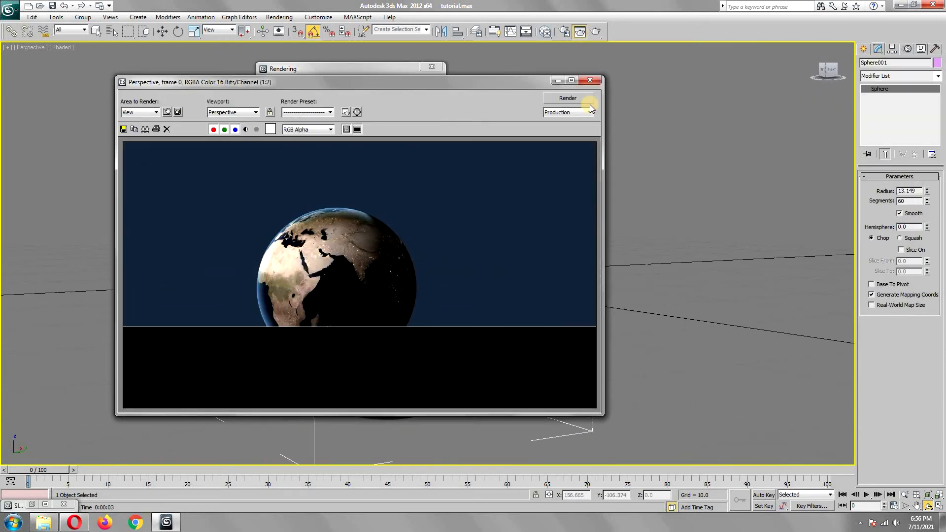
{"action": "left_click", "coordinate": [572, 80]}
{"action": "scroll", "coordinate": [395, 198], "scroll_direction": "up", "scroll_amount": 1}
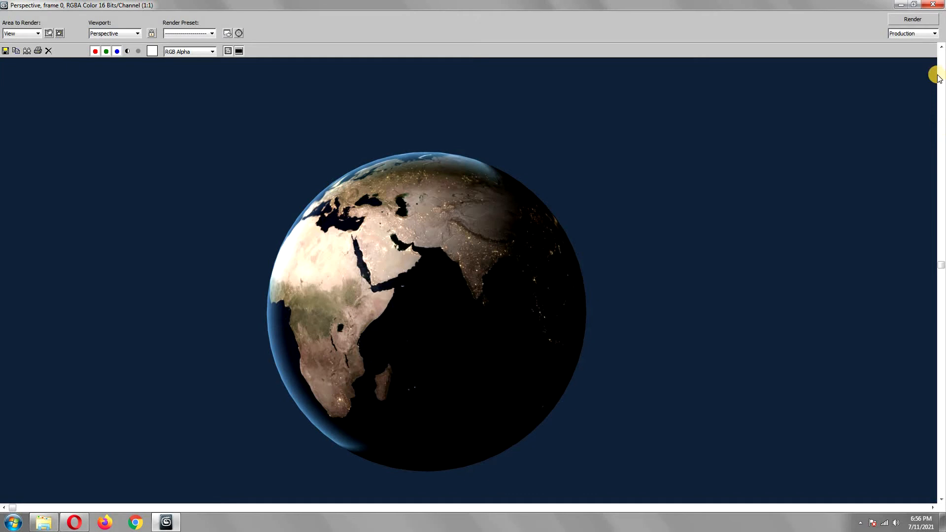
{"action": "left_click", "coordinate": [933, 4]}
Step: Add a Falloff map as the Layer 1 mask of the self-illumination Composite map and open its parameters
{"action": "left_click", "coordinate": [545, 32]}
{"action": "left_click_drag", "start_coordinate": [402, 408], "coordinate": [638, 249]}
{"action": "double_click", "coordinate": [500, 257]}
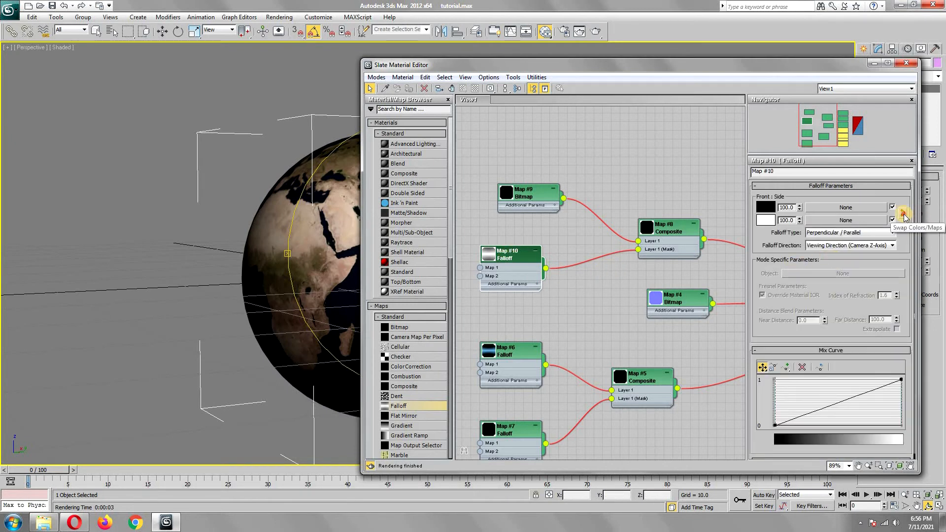
Step: Swap the new Falloff map's black and white colors and set its type to Shadow / Light
{"action": "left_click", "coordinate": [903, 214]}
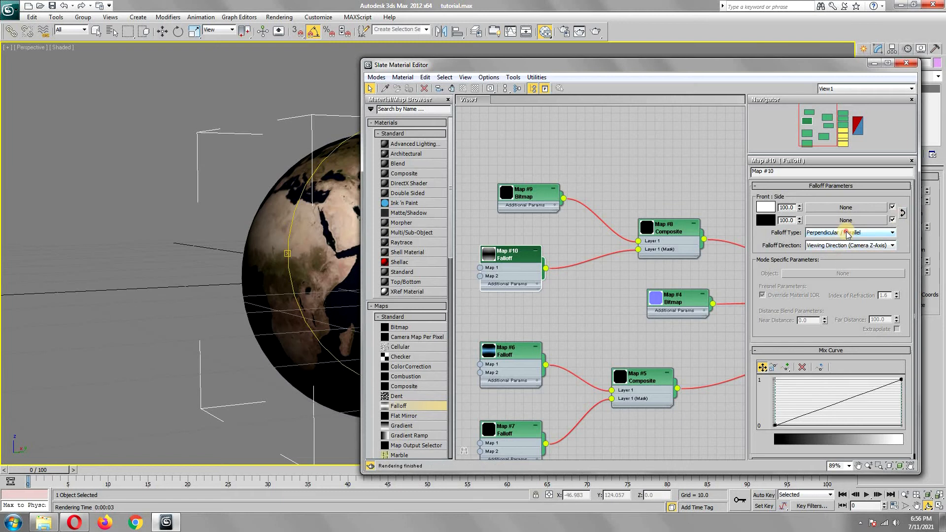
{"action": "left_click", "coordinate": [847, 233]}
{"action": "left_click", "coordinate": [838, 258]}
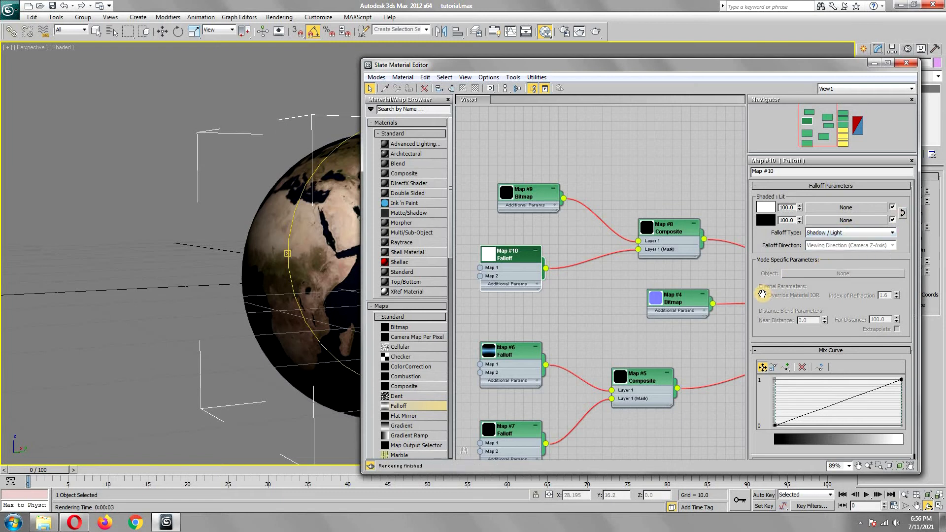
Step: Add two points near the start of the city-light Falloff's mix curve to form a steep rise from the baseline to the maximum
{"action": "left_click_drag", "start_coordinate": [763, 294], "coordinate": [770, 241]}
{"action": "left_click", "coordinate": [786, 360]}
{"action": "left_click_drag", "start_coordinate": [832, 397], "coordinate": [812, 363]}
{"action": "right_click", "coordinate": [794, 424]}
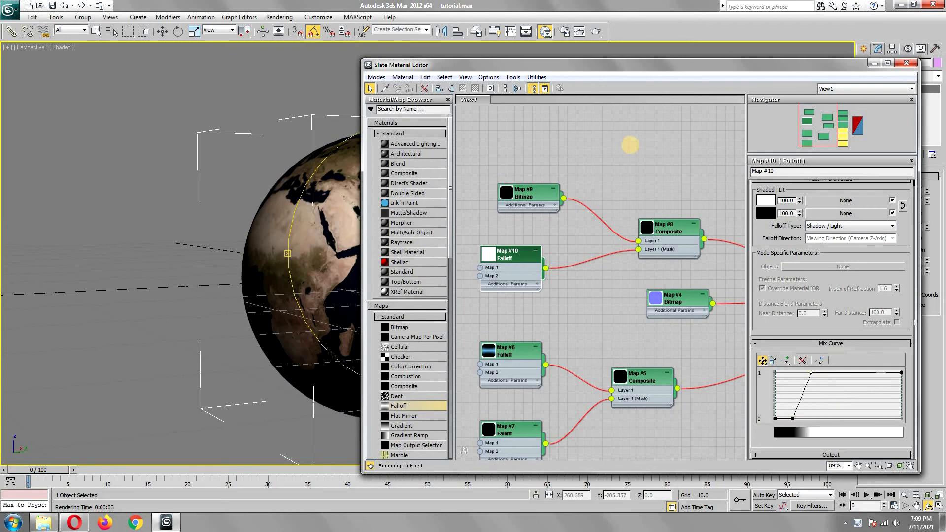
Step: Render the Earth from the current angle and from the Americas side to check the masked city lights
{"action": "left_click", "coordinate": [596, 32]}
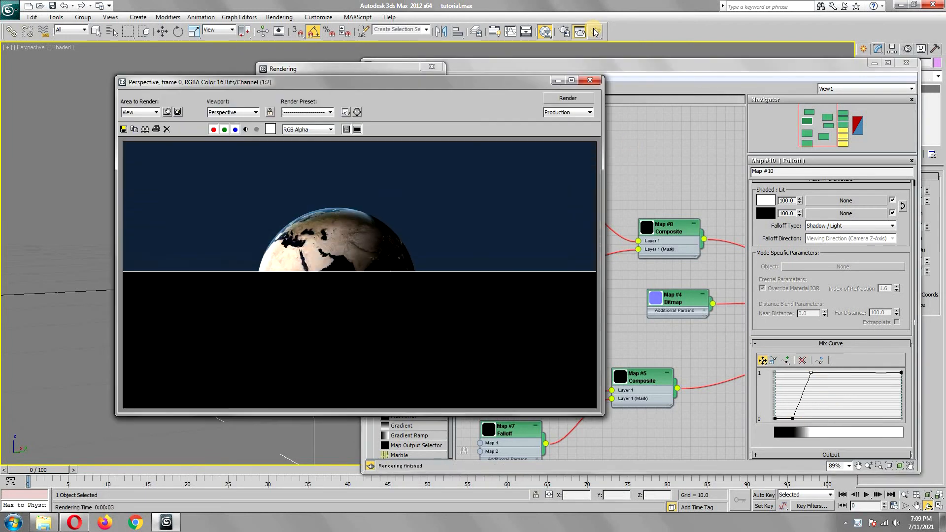
{"action": "left_click", "coordinate": [571, 80]}
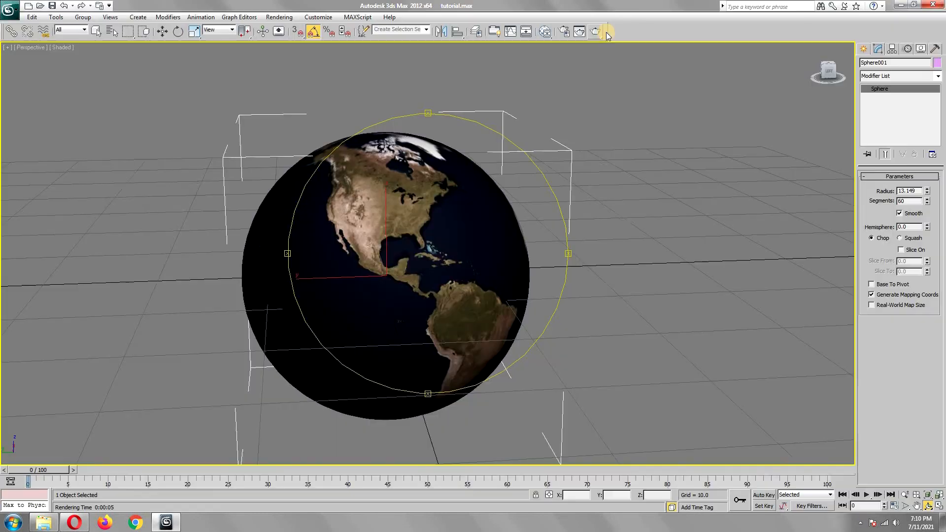
{"action": "left_click", "coordinate": [596, 32]}
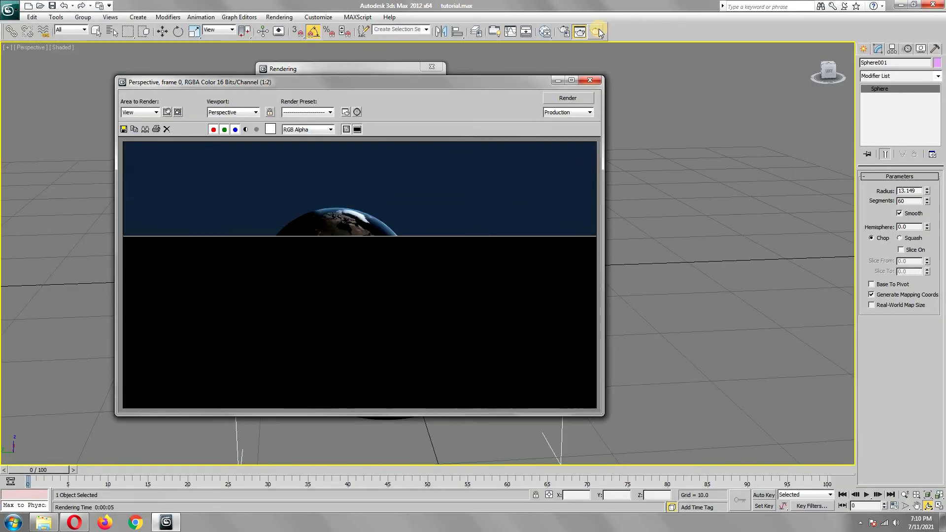
{"action": "left_click", "coordinate": [588, 82]}
Step: Clone the Earth sphere while scaling it uniformly to about 101%, creating a slightly larger outer shell
{"action": "mouse_move", "coordinate": [412, 205]}
{"action": "left_mouse_down"}
{"action": "mouse_move", "coordinate": [395, 201]}
{"action": "mouse_move", "coordinate": [416, 201]}
{"action": "left_mouse_up"}
{"action": "left_click", "coordinate": [194, 31]}
{"action": "left_click_drag", "start_coordinate": [388, 260], "coordinate": [389, 259], "text": "shift"}
{"action": "left_click", "coordinate": [473, 303]}
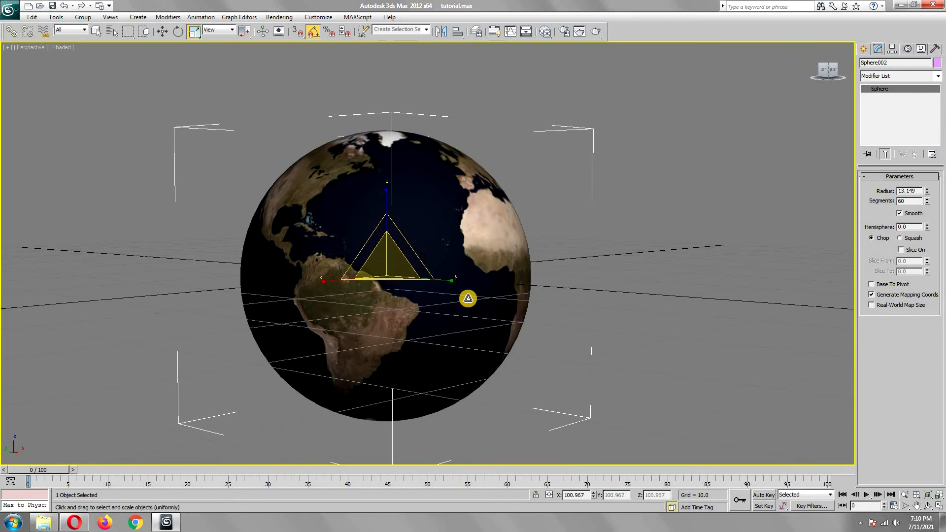
Step: Add a new Standard material in an empty area of the Slate Material Editor and open its parameters
{"action": "key", "text": "m"}
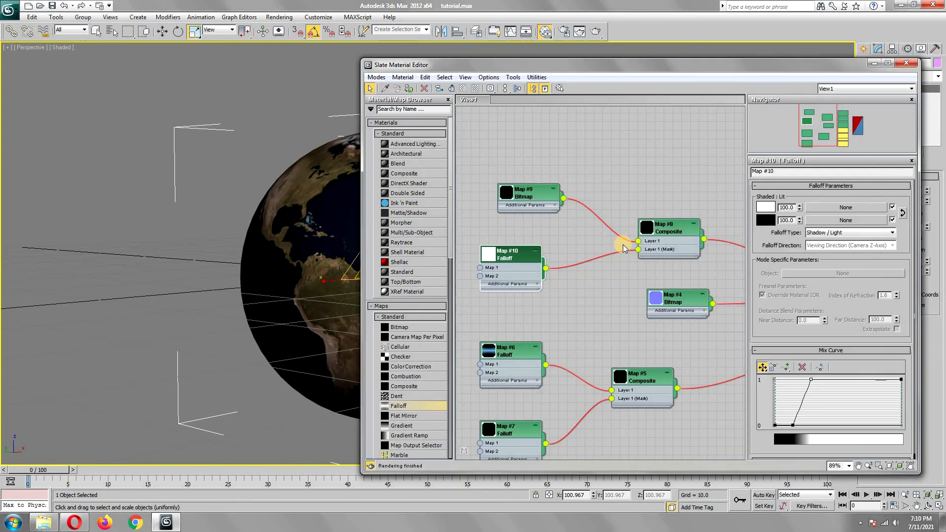
{"action": "middle_click_drag", "start_coordinate": [739, 279], "coordinate": [661, 270]}
{"action": "middle_click_drag", "start_coordinate": [722, 240], "coordinate": [619, 12]}
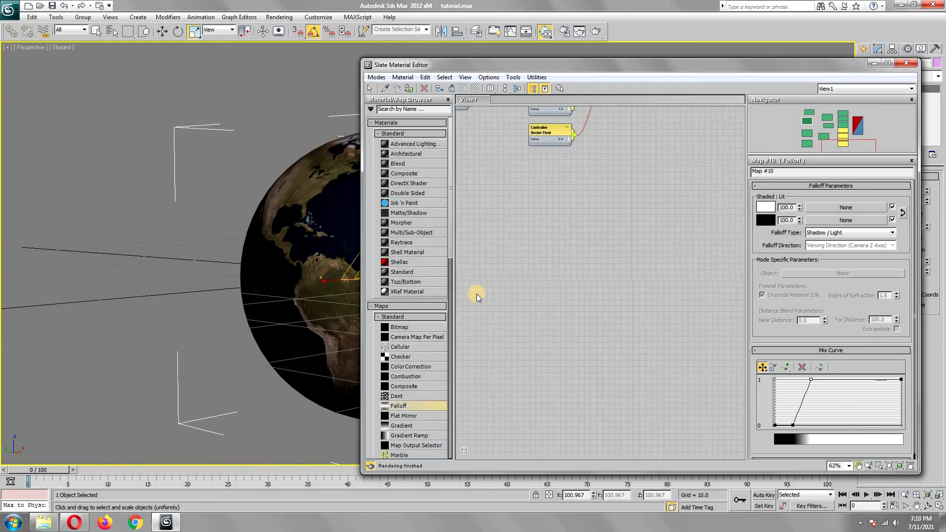
{"action": "double_click", "coordinate": [418, 273]}
{"action": "scroll", "coordinate": [600, 240], "scroll_direction": "up", "scroll_amount": 2}
{"action": "double_click", "coordinate": [600, 241]}
Step: Set the new Standard material's diffuse color to pure white
{"action": "scroll", "coordinate": [600, 239], "scroll_direction": "up", "scroll_amount": 2}
{"action": "left_click_drag", "start_coordinate": [886, 235], "coordinate": [886, 160]}
{"action": "left_click_drag", "start_coordinate": [490, 223], "coordinate": [489, 257]}
{"action": "left_click", "coordinate": [563, 263]}
{"action": "middle_click_drag", "start_coordinate": [569, 297], "coordinate": [627, 277]}
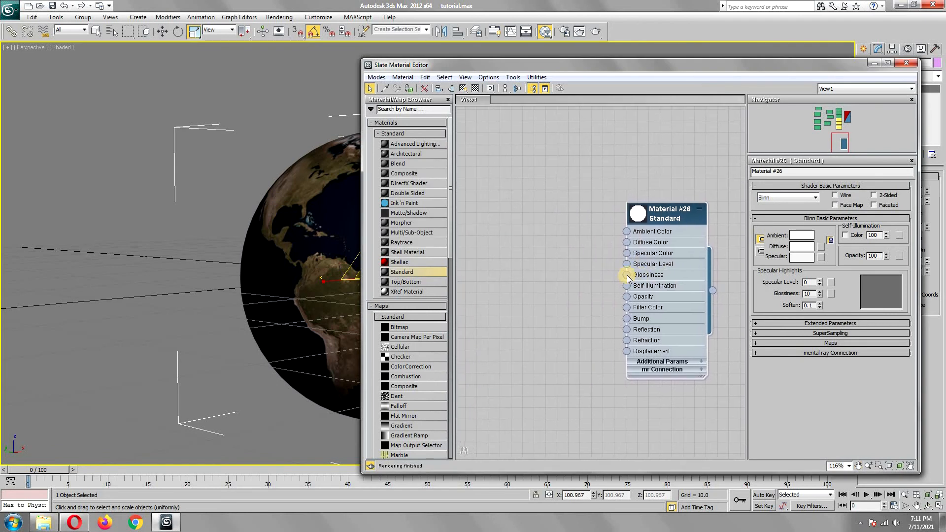
Step: Assign a Composite map to the white material's Opacity and connect an Earth_Clouds_6K Bitmap map to its Layer 1
{"action": "left_click", "coordinate": [830, 344]}
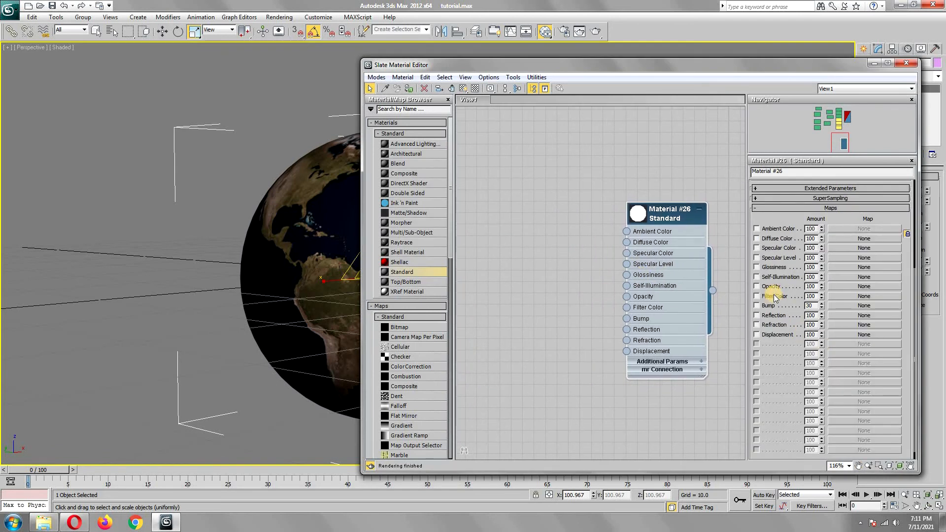
{"action": "left_click", "coordinate": [855, 286]}
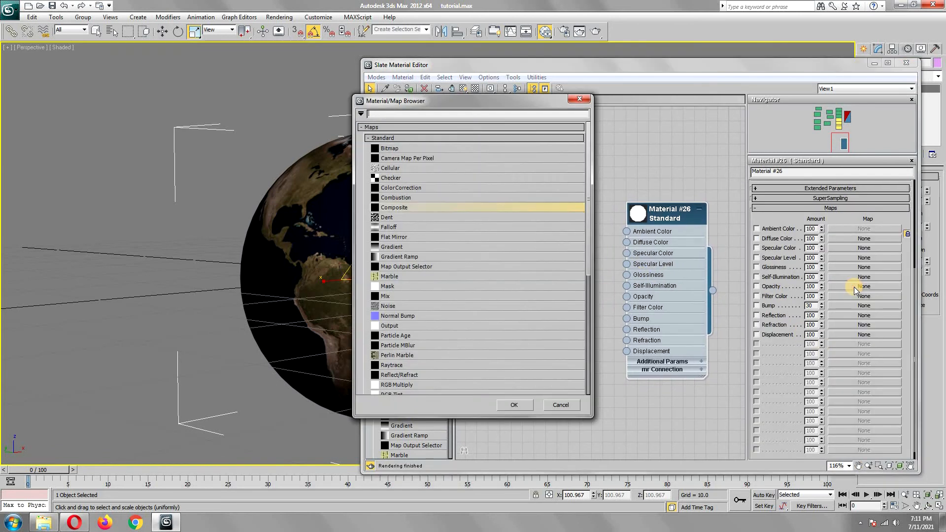
{"action": "double_click", "coordinate": [387, 208]}
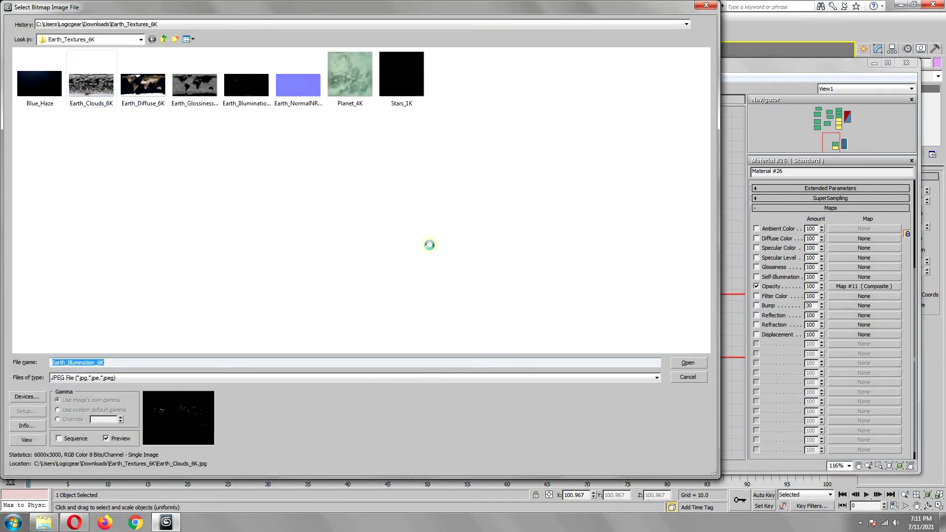
{"action": "key", "text": "Escape"}
{"action": "left_click_drag", "start_coordinate": [555, 195], "coordinate": [620, 291]}
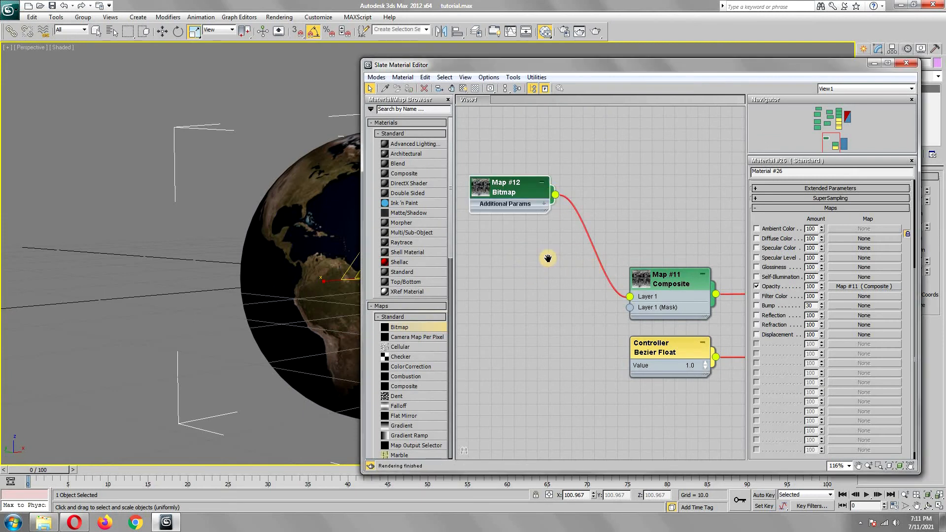
{"action": "middle_click_drag", "start_coordinate": [548, 259], "coordinate": [567, 243]}
Step: Add a Falloff map set to Shadow / Light as the Layer 1 mask of the cloud Composite map
{"action": "left_click_drag", "start_coordinate": [399, 405], "coordinate": [463, 268]}
{"action": "middle_click_drag", "start_coordinate": [546, 286], "coordinate": [572, 288]}
{"action": "left_click", "coordinate": [848, 233]}
{"action": "left_click", "coordinate": [851, 261]}
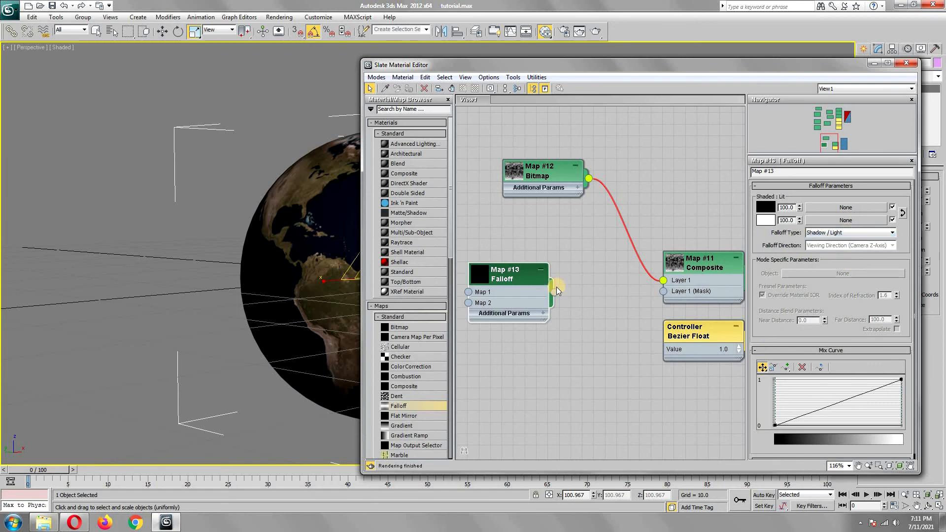
Step: Assign the cloud material to the outer sphere and render the Earth with its cloud layer
{"action": "left_click", "coordinate": [873, 64]}
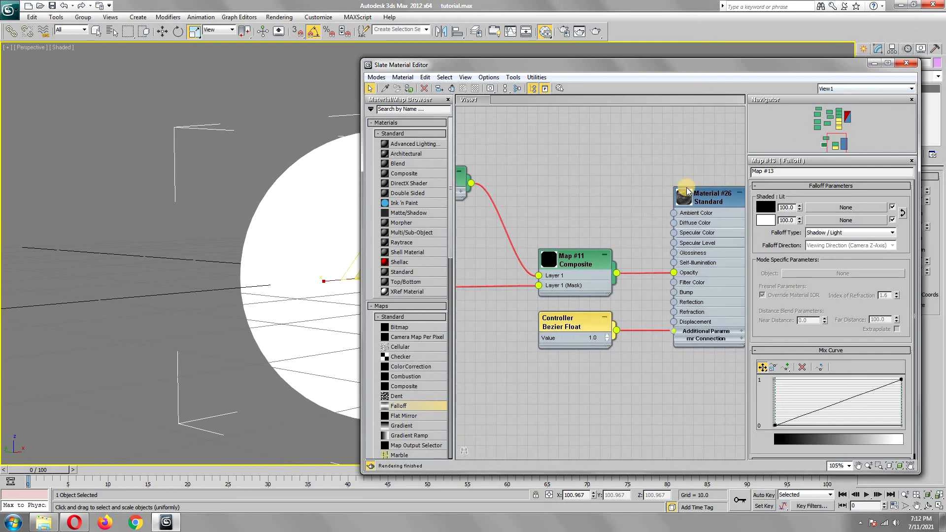
{"action": "double_click", "coordinate": [689, 191]}
{"action": "left_click", "coordinate": [873, 64]}
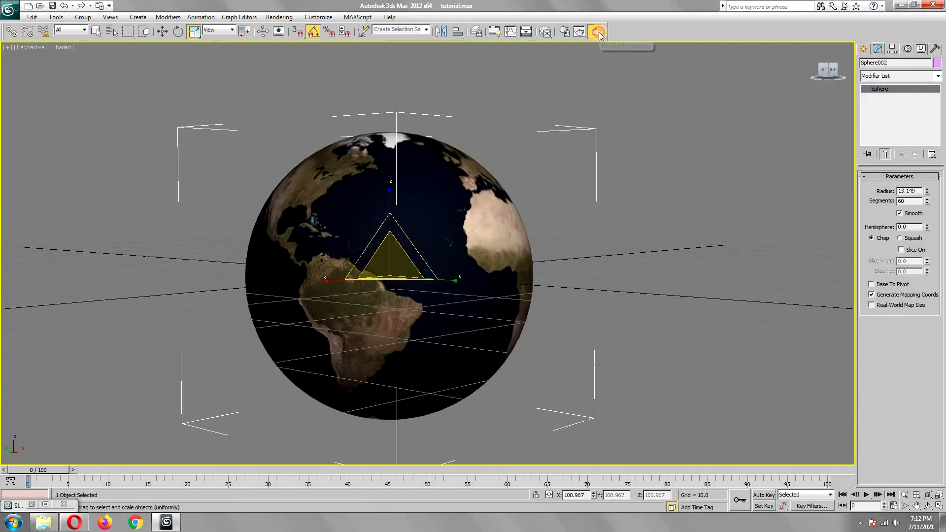
{"action": "left_click", "coordinate": [580, 31]}
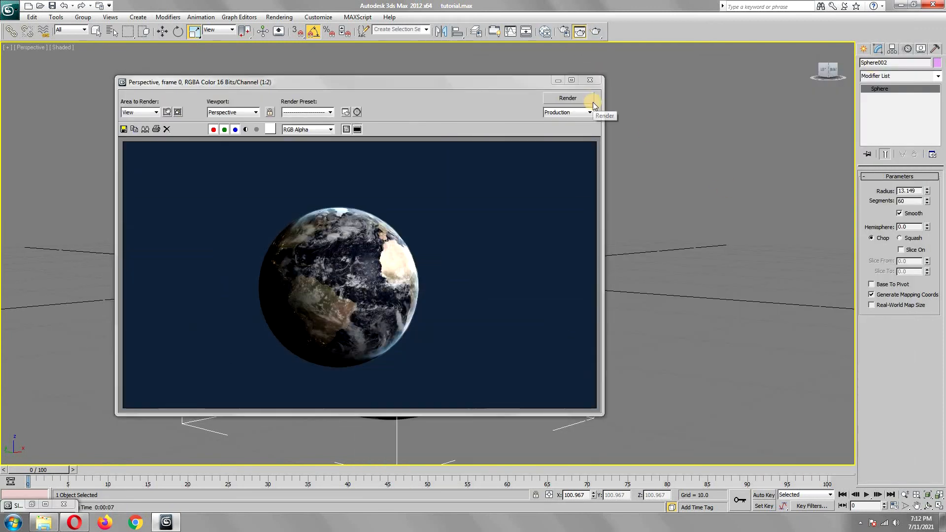
{"action": "left_click", "coordinate": [592, 80]}
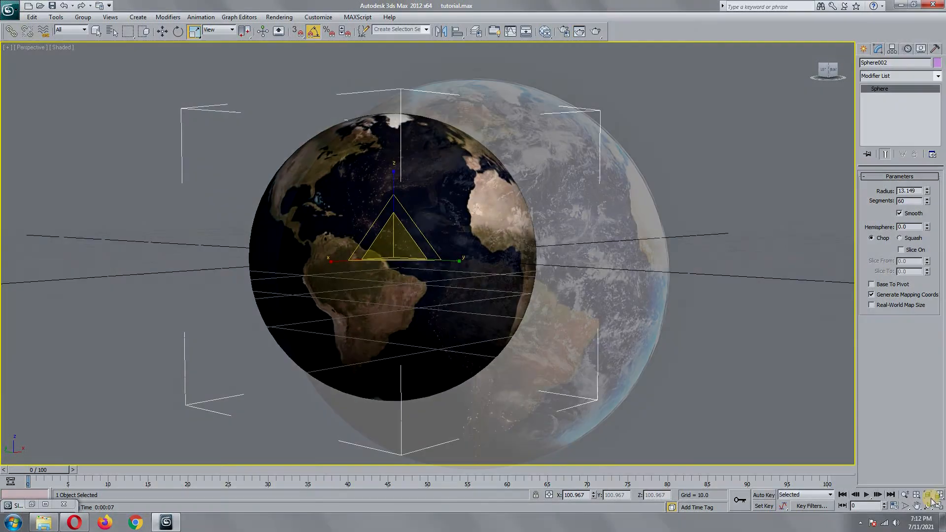